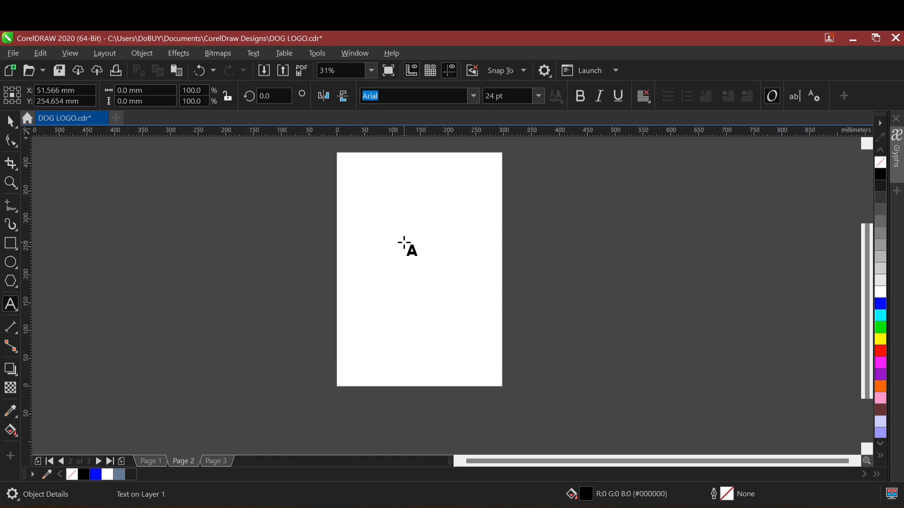
Step: Add the artistic text "DOG" in the upper half of the page and enlarge it to about 218 pt
{"action": "type", "text": "DOG"}
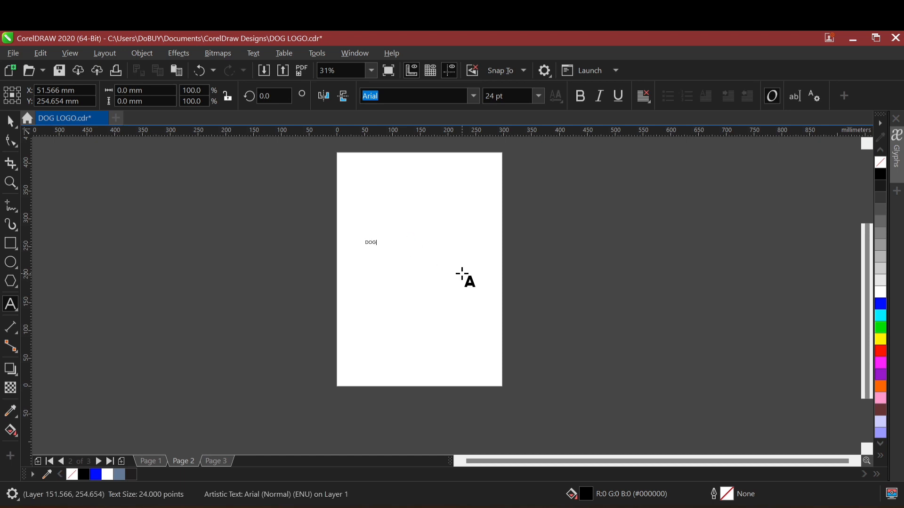
{"action": "key", "text": "ctrl+space"}
{"action": "left_click_drag", "start_coordinate": [381, 250], "coordinate": [463, 323]}
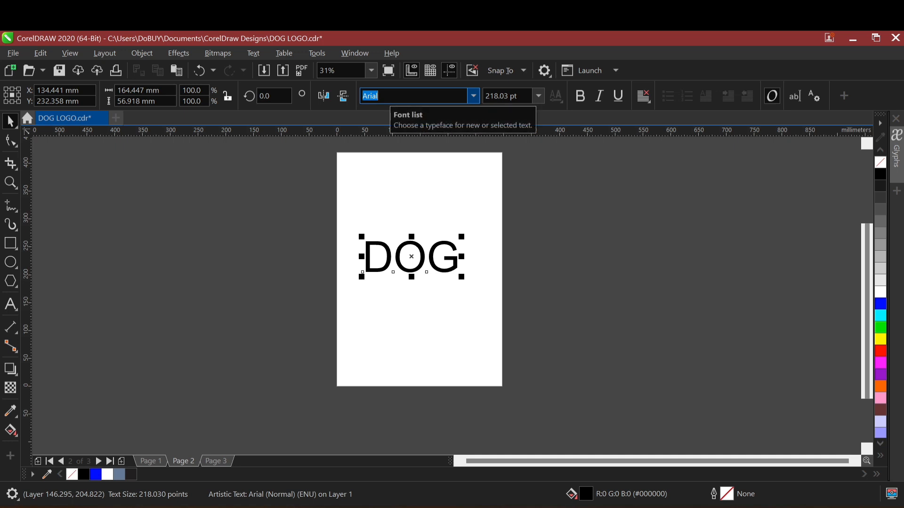
Step: Set the DOG text in bold Times New Roman
{"action": "type", "text": "Times New Roman"}
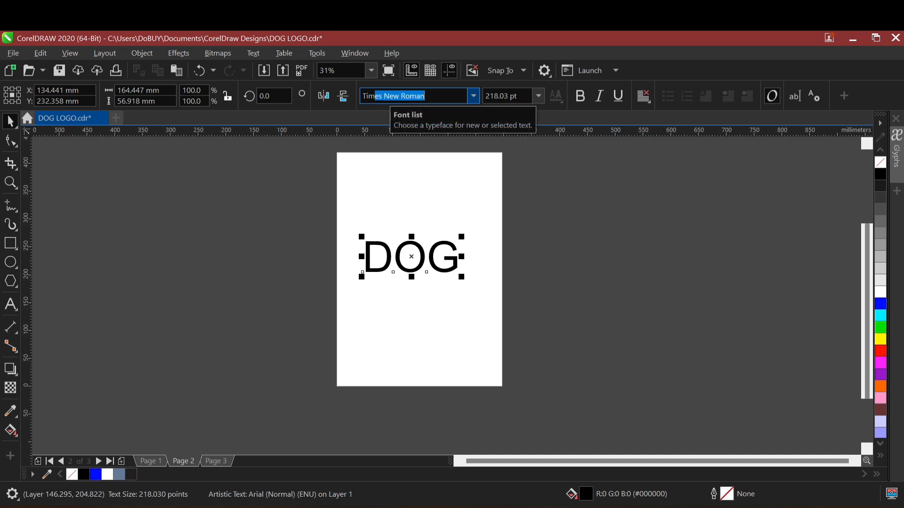
{"action": "type", "text": "e"}
{"action": "key", "text": "Return"}
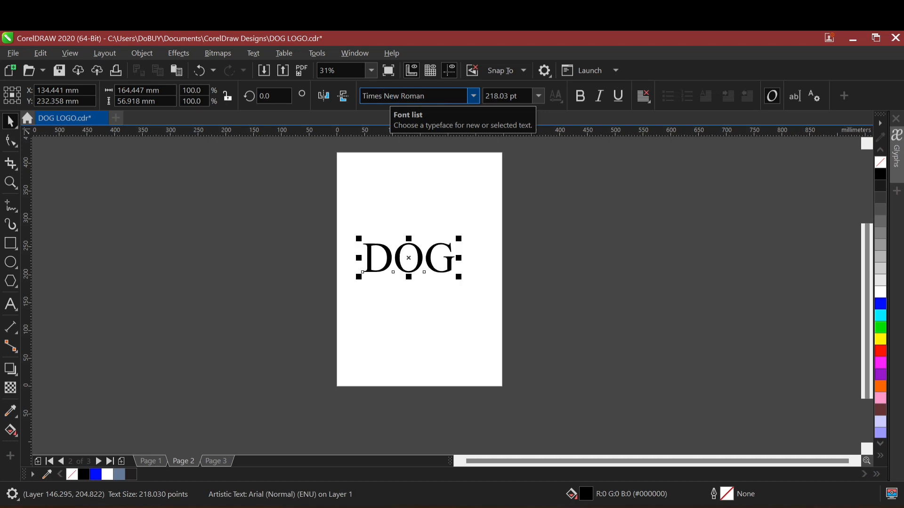
{"action": "left_click", "coordinate": [581, 97]}
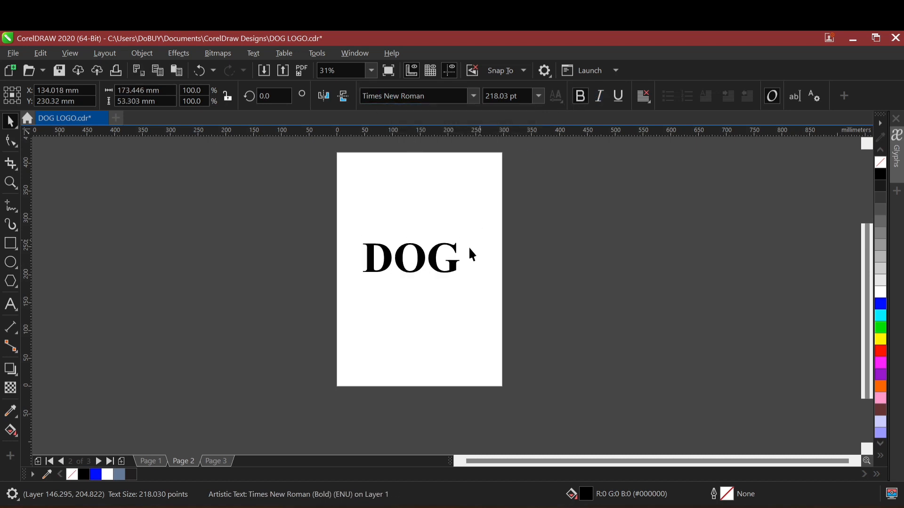
Step: Enlarge the DOG text proportionally to about 204 mm wide, roughly 257 pt
{"action": "left_click", "coordinate": [469, 249]}
{"action": "scroll", "coordinate": [427, 267], "scroll_direction": "up", "scroll_amount": 2}
{"action": "left_click", "coordinate": [410, 245]}
{"action": "scroll", "coordinate": [412, 245], "scroll_direction": "down", "scroll_amount": 1}
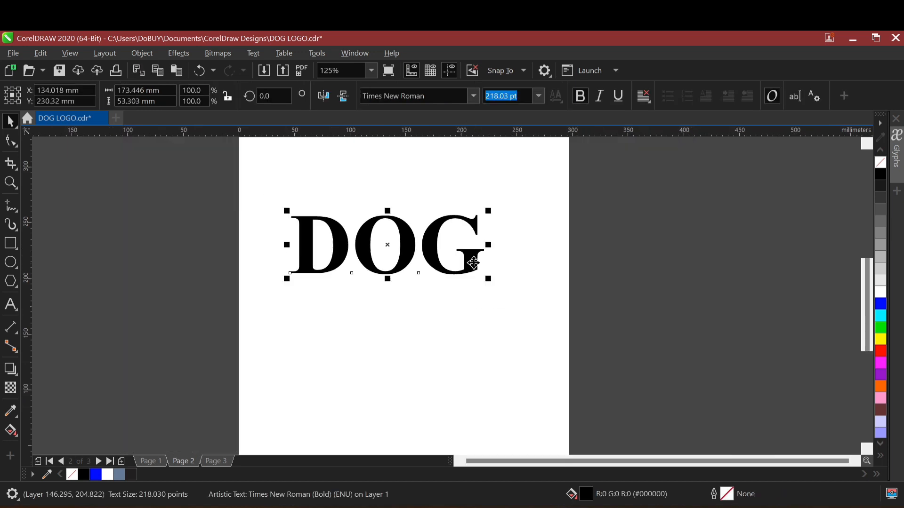
{"action": "left_click_drag", "start_coordinate": [488, 279], "coordinate": [520, 317]}
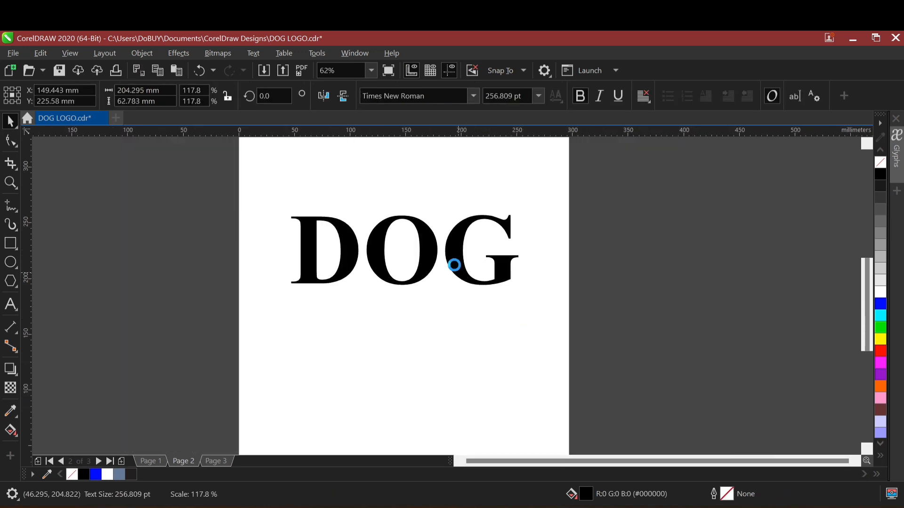
Step: Break the DOG text apart into separate letters and check that each one can be selected individually
{"action": "left_click", "coordinate": [436, 244]}
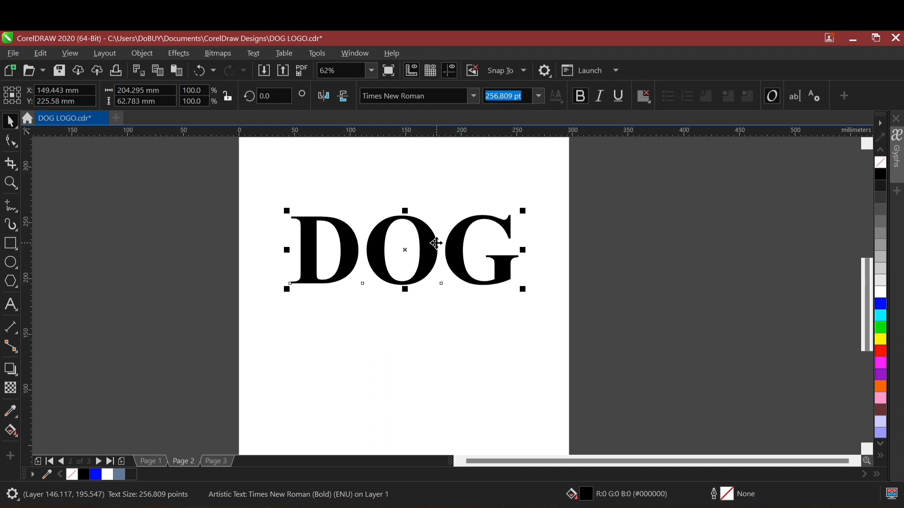
{"action": "key", "text": "ctrl+k"}
{"action": "left_click", "coordinate": [415, 248]}
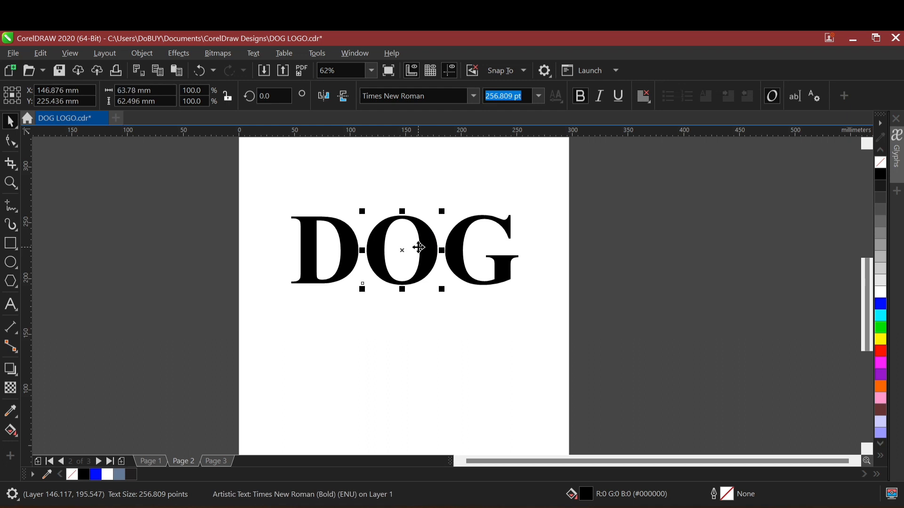
{"action": "left_click", "coordinate": [451, 252]}
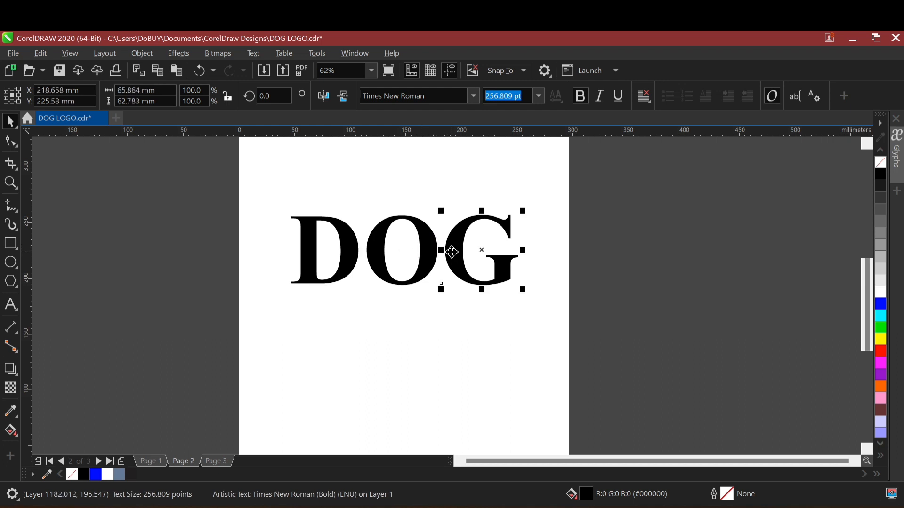
{"action": "left_click", "coordinate": [347, 244]}
Step: Move the O over the right side of the D and the G over the O so the letters overlap
{"action": "left_click", "coordinate": [377, 248]}
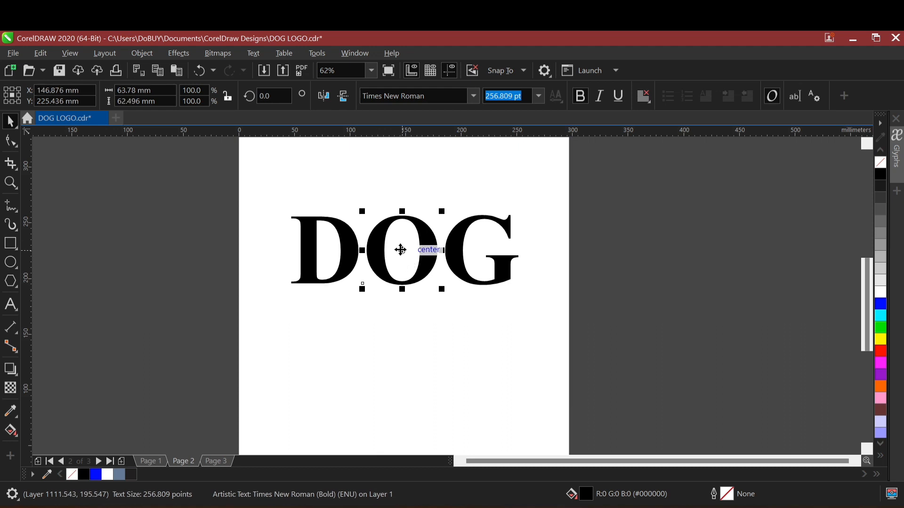
{"action": "left_click_drag", "start_coordinate": [401, 250], "coordinate": [353, 262]}
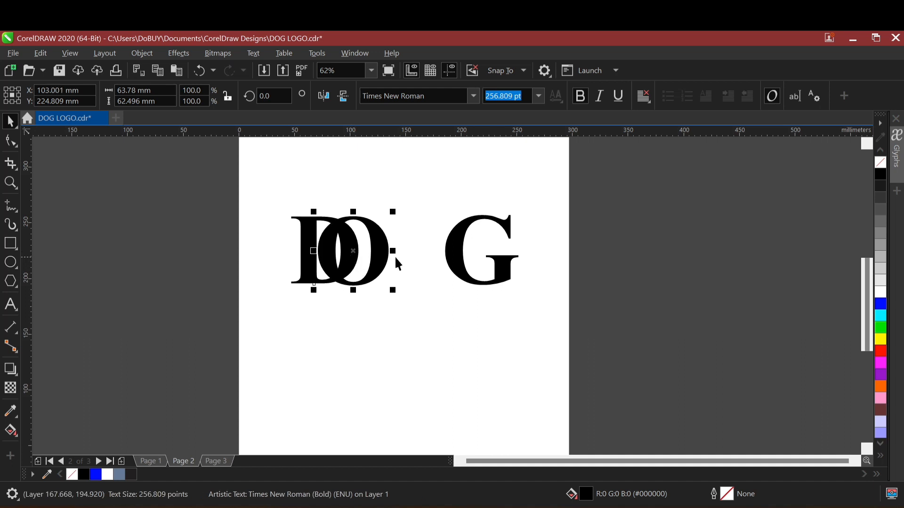
{"action": "left_click", "coordinate": [452, 253]}
{"action": "left_click_drag", "start_coordinate": [447, 252], "coordinate": [356, 263]}
Step: Shift the D about 1 mm to the left to even out its overlap with the O
{"action": "scroll", "coordinate": [328, 254], "scroll_direction": "up", "scroll_amount": 4}
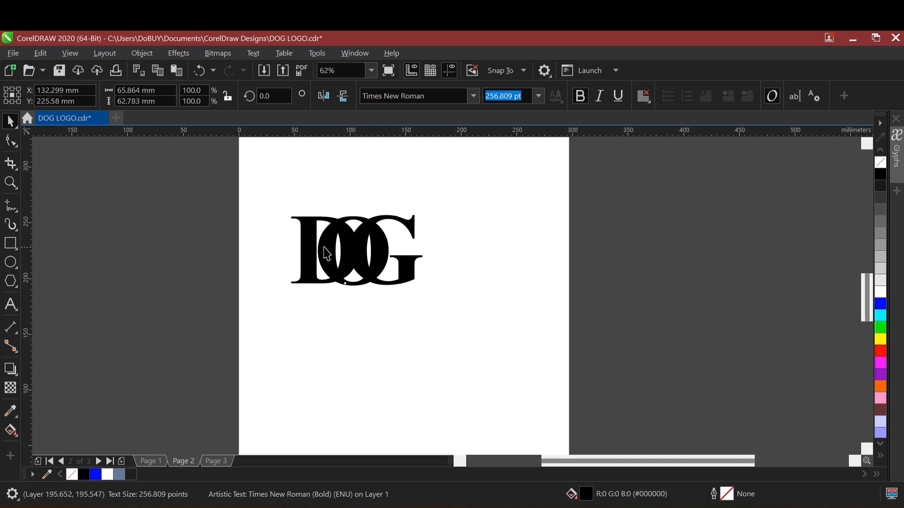
{"action": "left_click", "coordinate": [410, 252]}
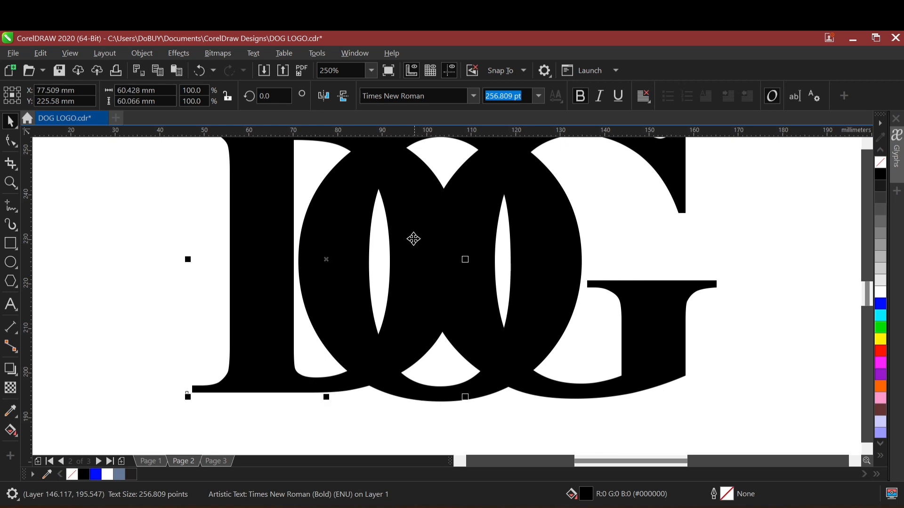
{"action": "left_click_drag", "start_coordinate": [407, 248], "coordinate": [403, 252]}
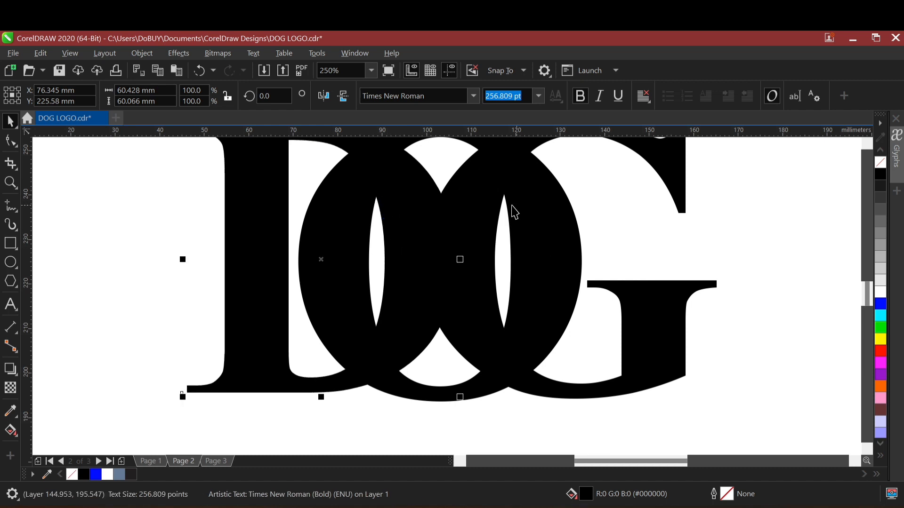
{"action": "scroll", "coordinate": [488, 251], "scroll_direction": "down", "scroll_amount": 6}
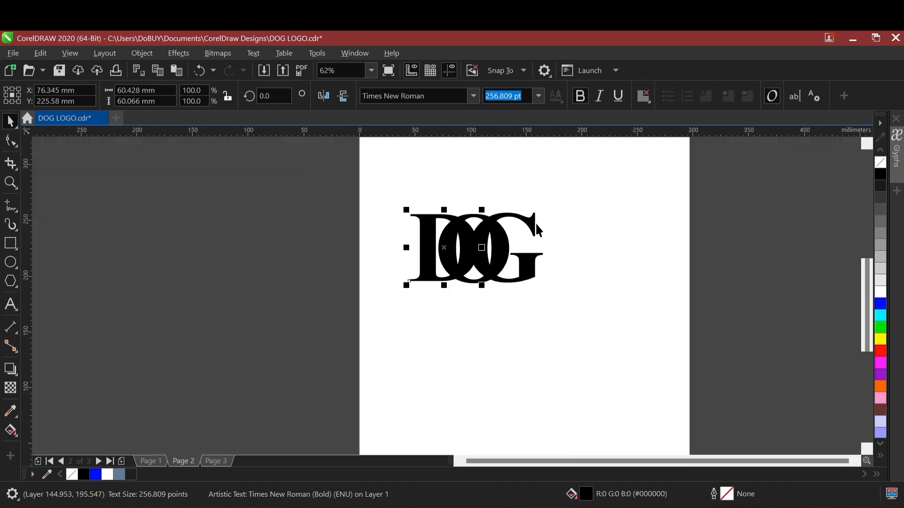
{"action": "scroll", "coordinate": [465, 237], "scroll_direction": "up", "scroll_amount": 3}
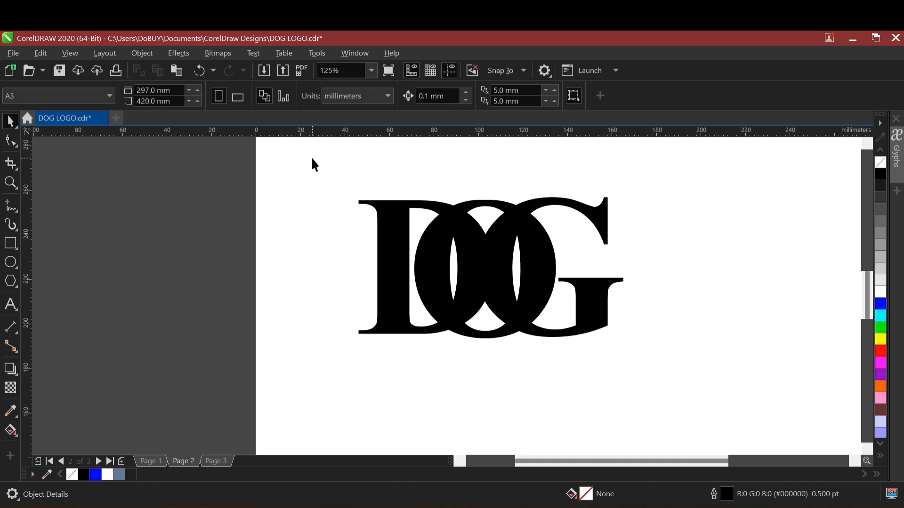
Step: Convert the three overlapping letters D, O and G to curves
{"action": "left_click_drag", "start_coordinate": [312, 158], "coordinate": [657, 374]}
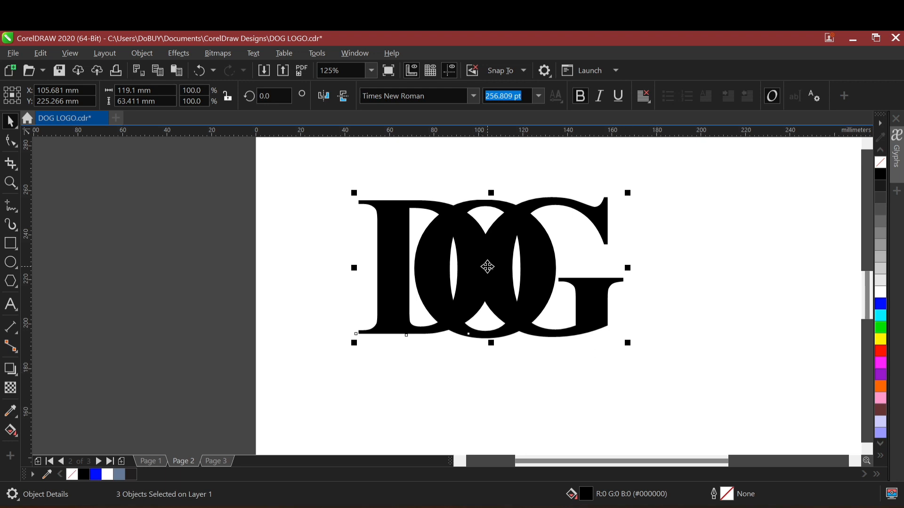
{"action": "right_click", "coordinate": [489, 266]}
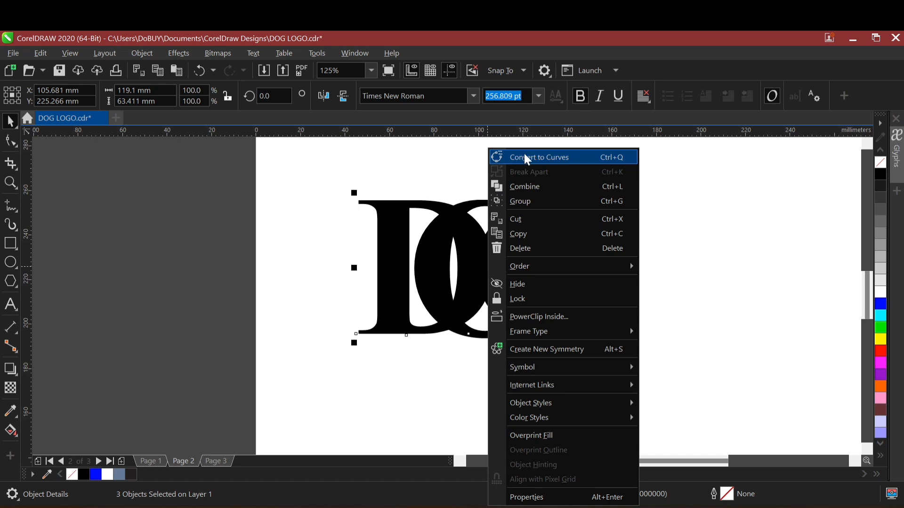
{"action": "left_click", "coordinate": [609, 155]}
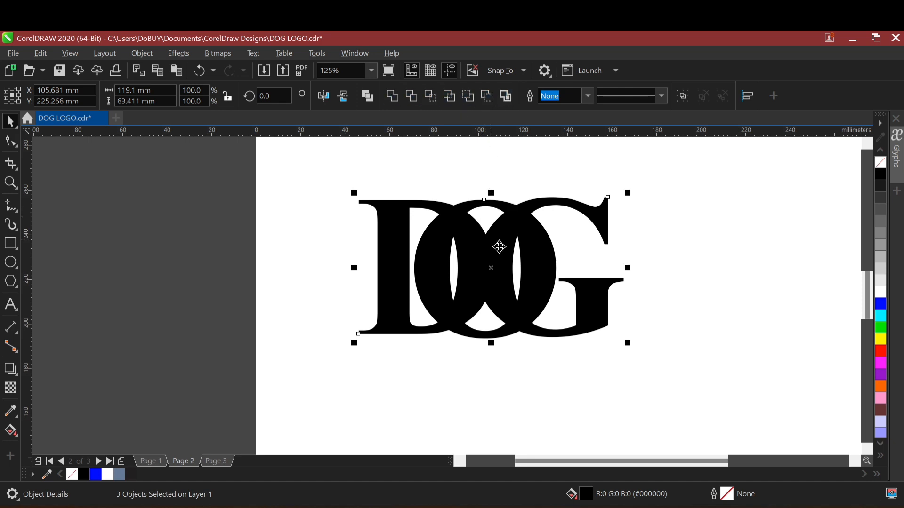
{"action": "left_click", "coordinate": [669, 231]}
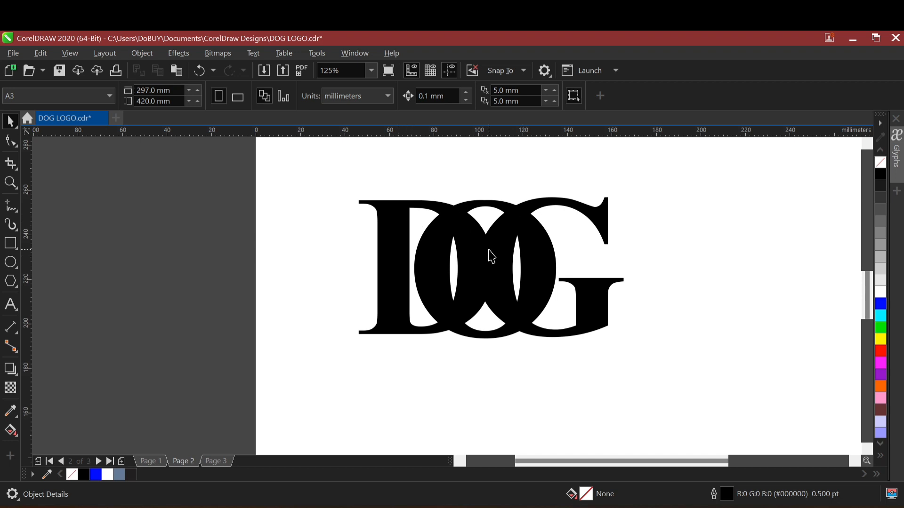
Step: Add a single-step outward contour of about 2 mm to the D and break it apart from the letter
{"action": "left_click", "coordinate": [16, 375]}
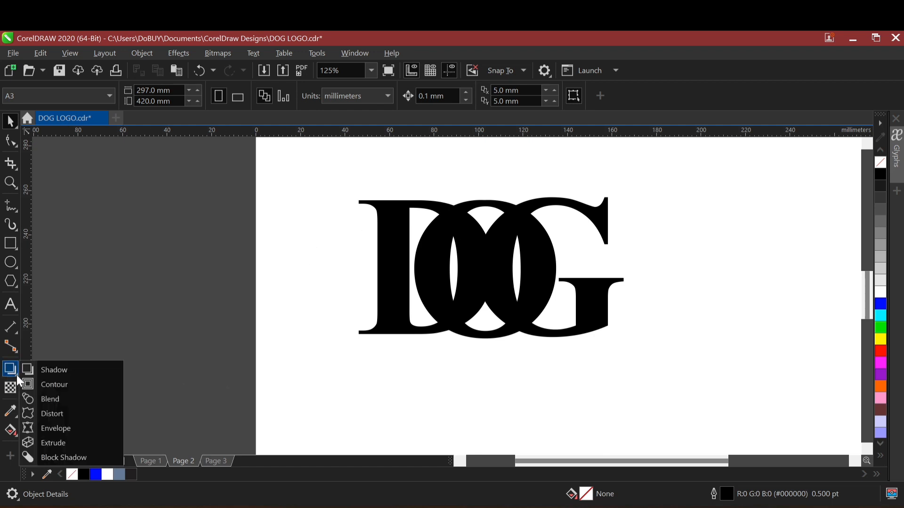
{"action": "left_click", "coordinate": [51, 384]}
{"action": "left_click", "coordinate": [391, 218]}
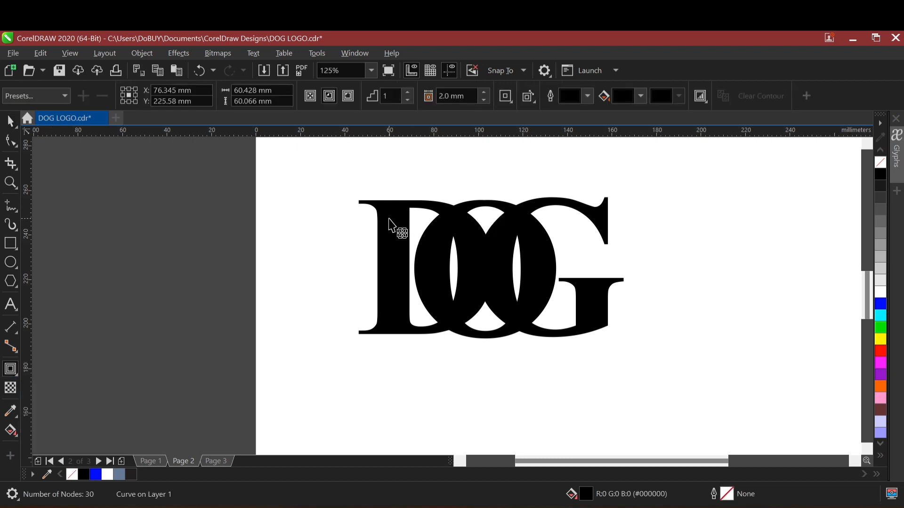
{"action": "left_click_drag", "start_coordinate": [391, 218], "coordinate": [392, 197]}
{"action": "left_click", "coordinate": [11, 121]}
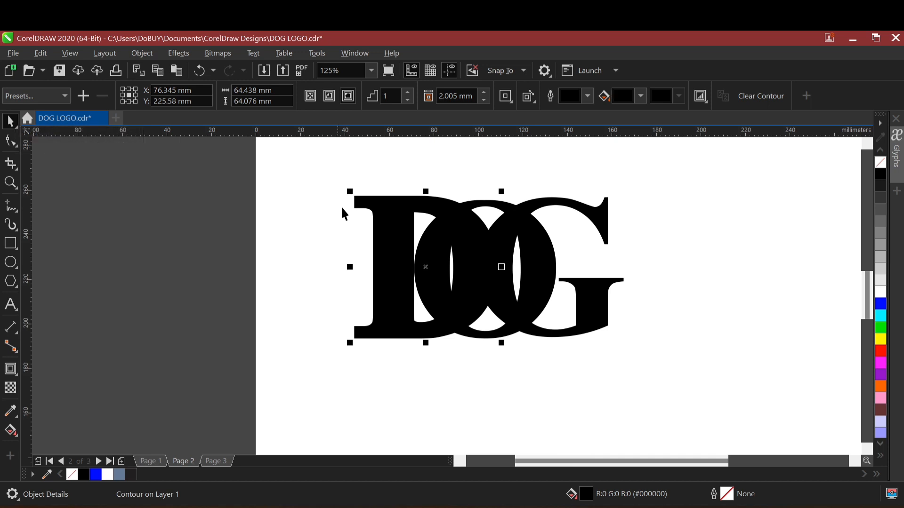
{"action": "key", "text": "ctrl+k"}
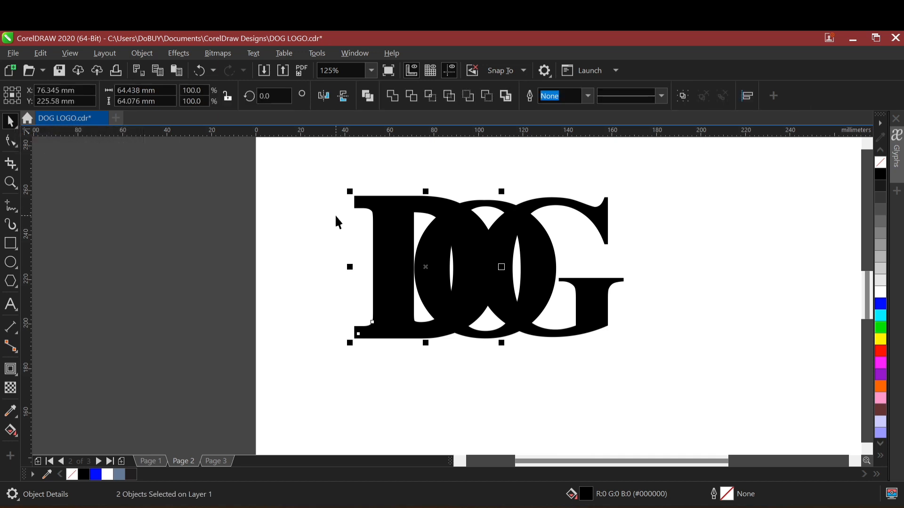
Step: Fill the original D inside the contour shape with blue (#0000FF)
{"action": "left_click", "coordinate": [396, 226]}
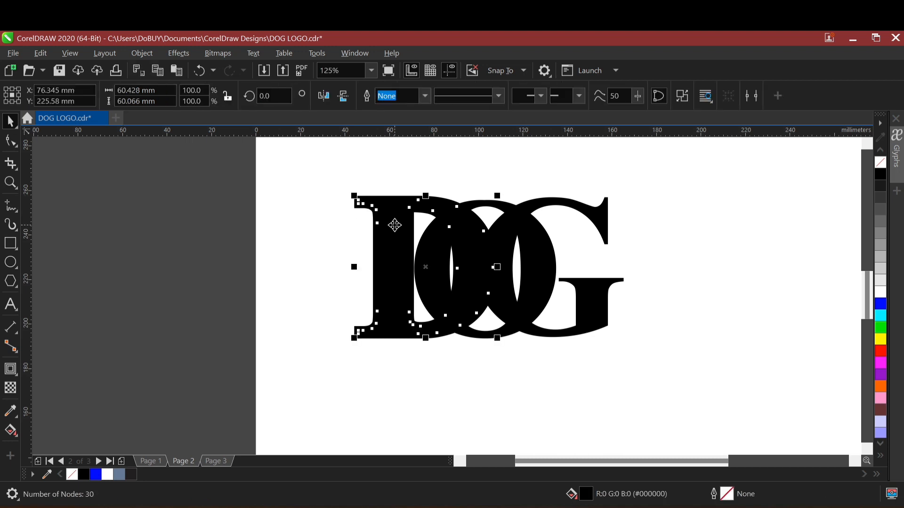
{"action": "left_click", "coordinate": [880, 292]}
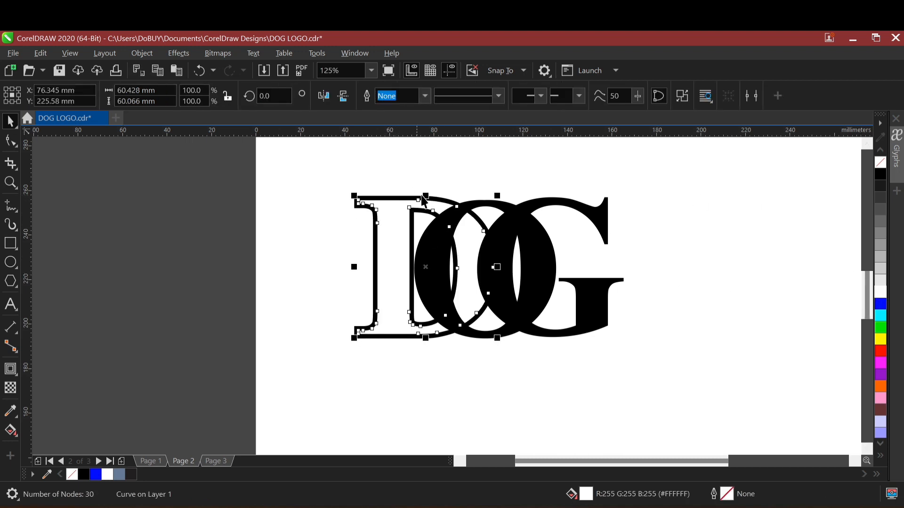
{"action": "left_click", "coordinate": [880, 304]}
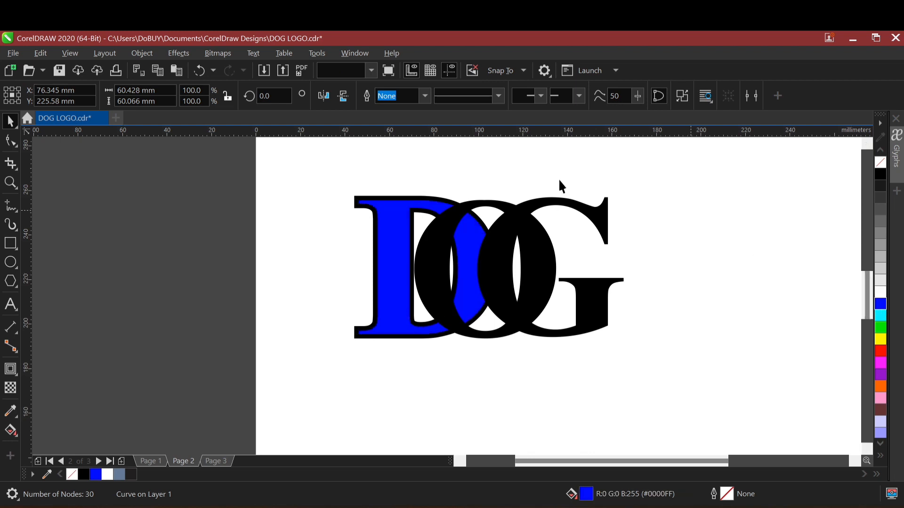
{"action": "left_click", "coordinate": [541, 181]}
Step: Bring the D's black contour shape to the front of the page
{"action": "scroll", "coordinate": [447, 207], "scroll_direction": "up", "scroll_amount": 2}
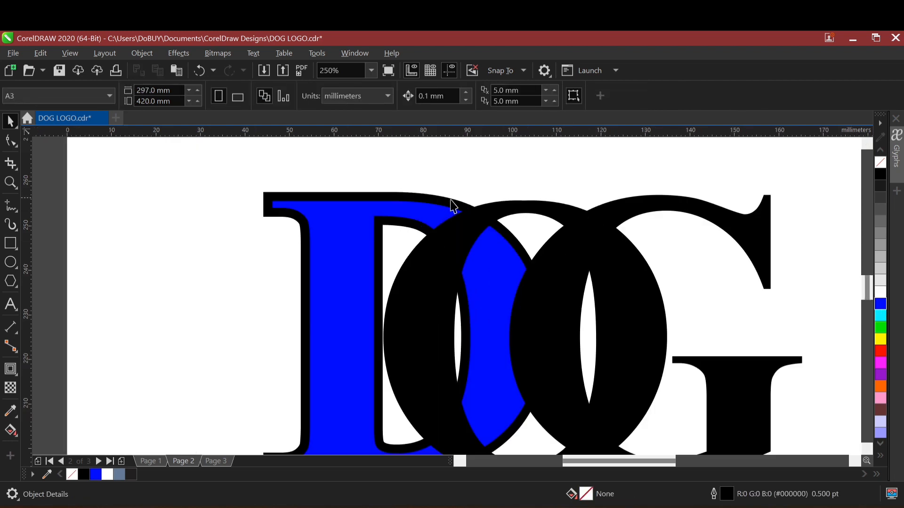
{"action": "left_click", "coordinate": [449, 200]}
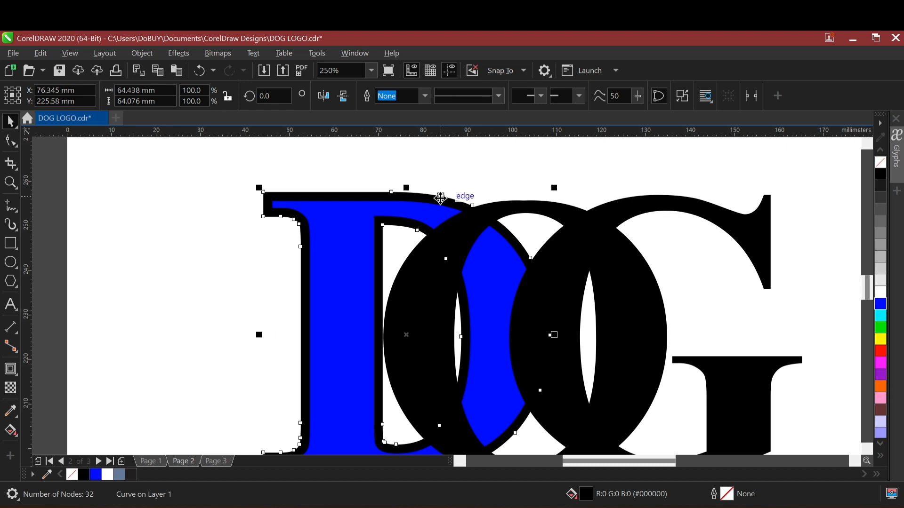
{"action": "right_click", "coordinate": [440, 198]}
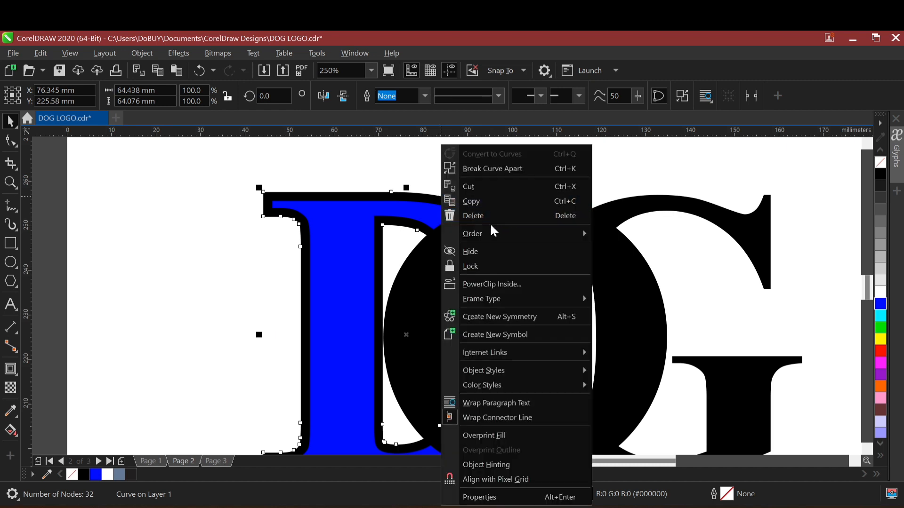
{"action": "mouse_move", "coordinate": [486, 234]}
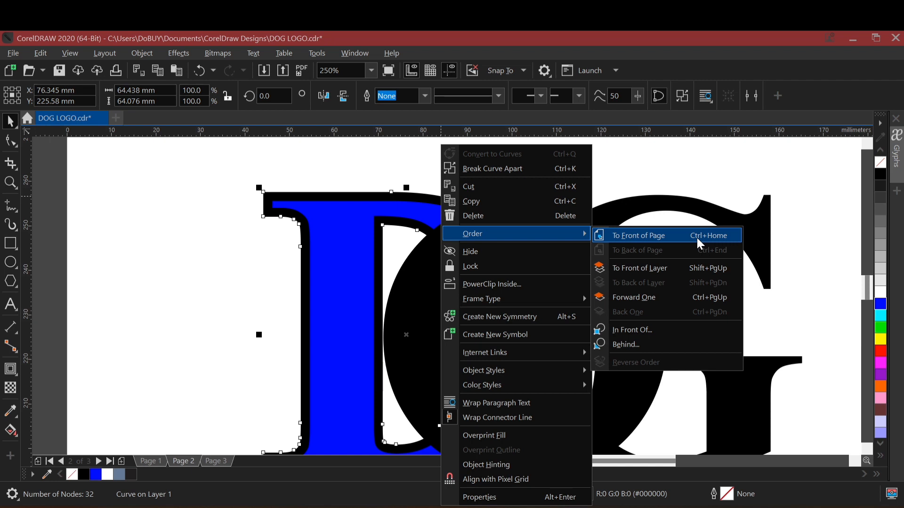
{"action": "left_click", "coordinate": [655, 235]}
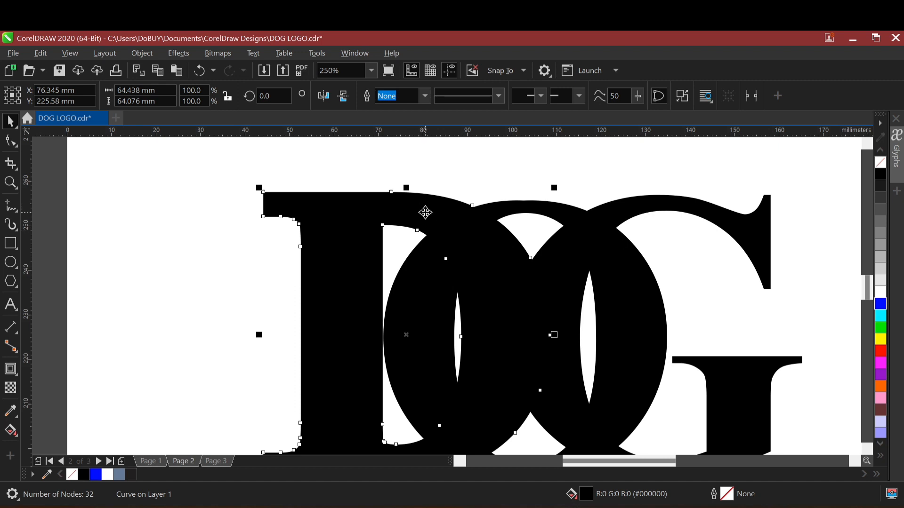
Step: Simplify the D's contour shape together with the G to cut their overlap out of the G, and delete the contour shape
{"action": "left_click", "coordinate": [749, 227], "text": "shift"}
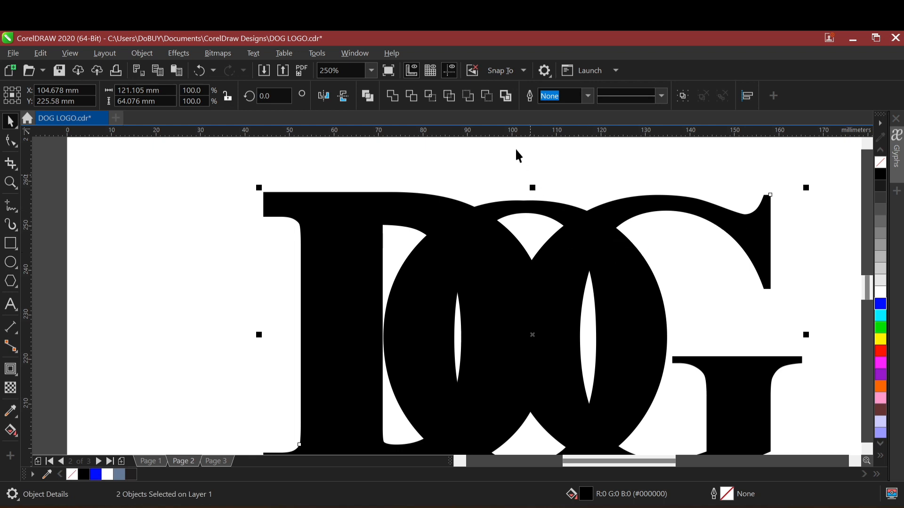
{"action": "left_click", "coordinate": [450, 94]}
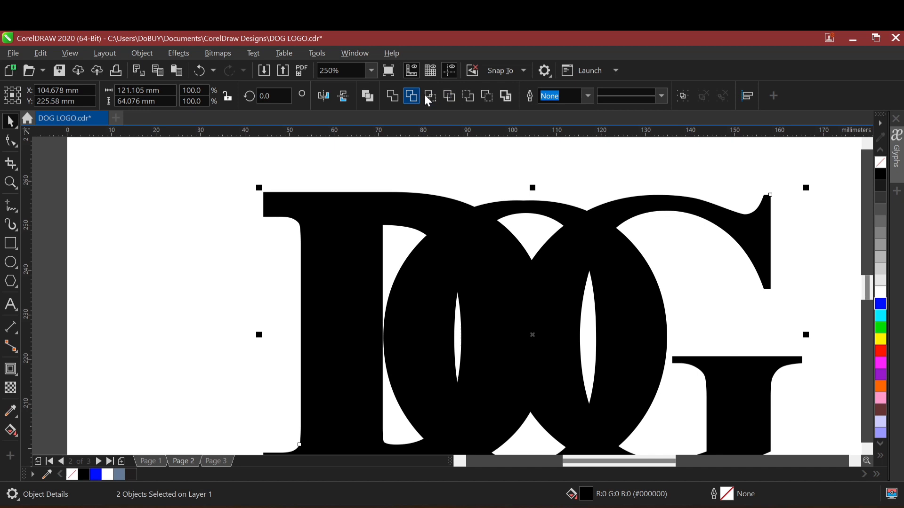
{"action": "left_click", "coordinate": [451, 94]}
{"action": "left_click", "coordinate": [441, 217]}
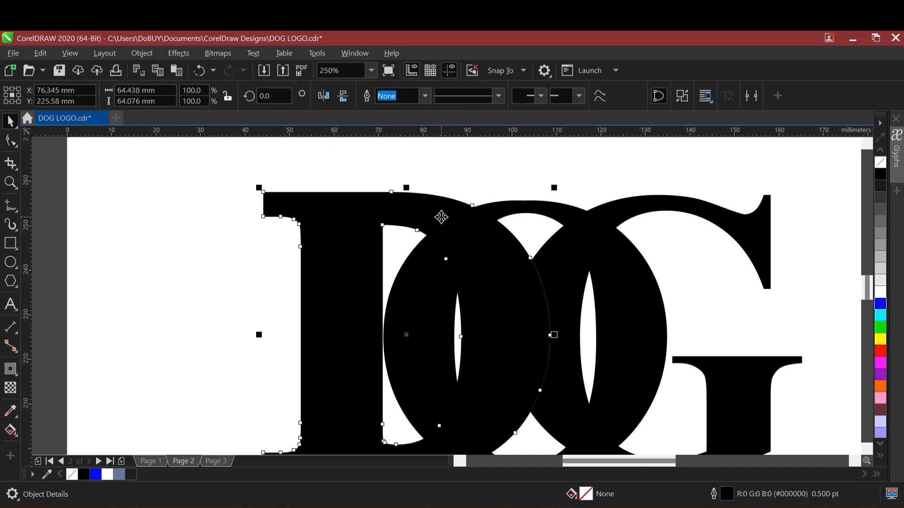
{"action": "key", "text": "Delete"}
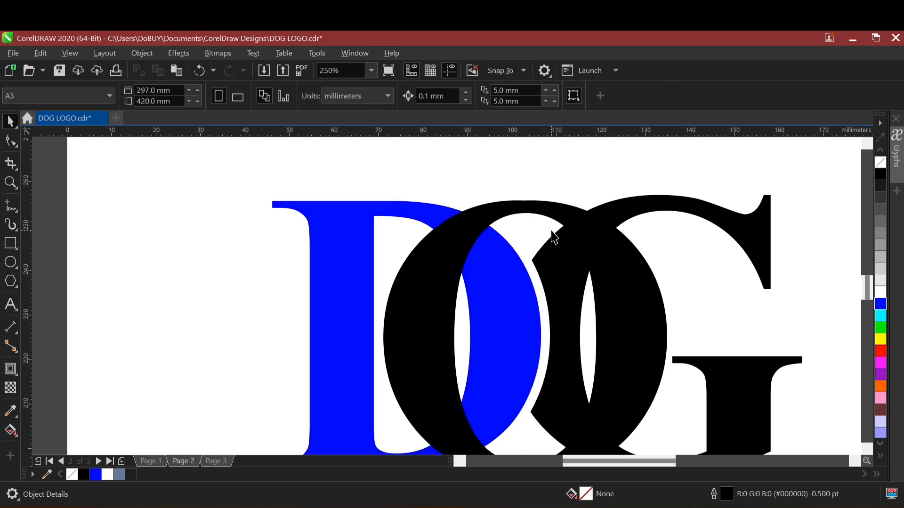
Step: Remove the fills from the D, O and G and give all three letters a black outline
{"action": "scroll", "coordinate": [560, 234], "scroll_direction": "down", "scroll_amount": 4}
{"action": "scroll", "coordinate": [565, 238], "scroll_direction": "up", "scroll_amount": 2}
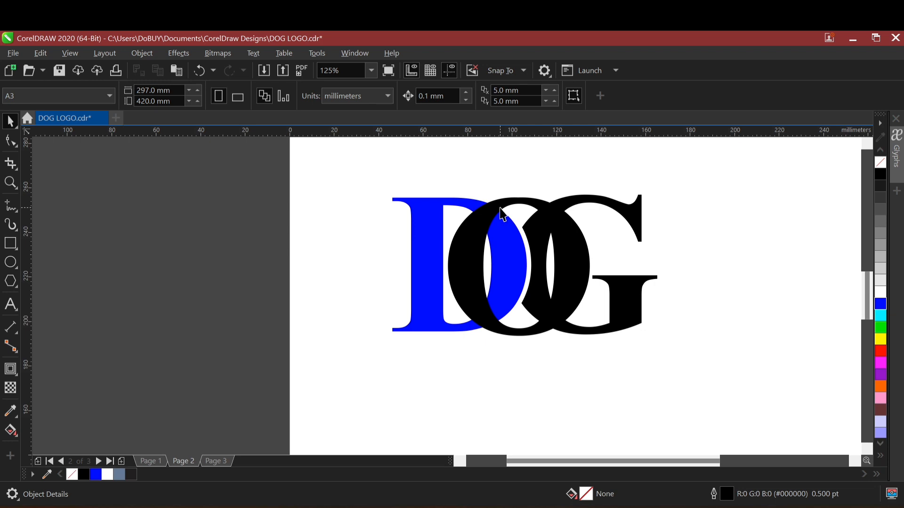
{"action": "left_click_drag", "start_coordinate": [338, 160], "coordinate": [677, 375]}
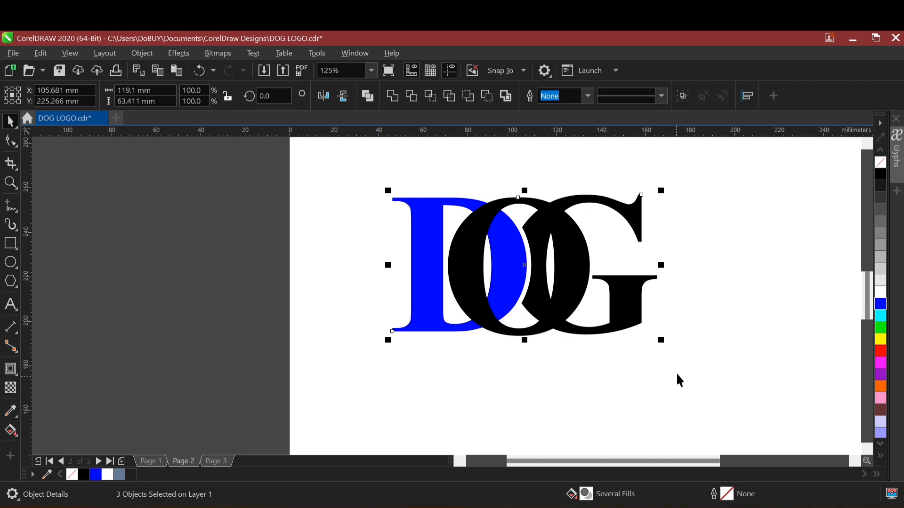
{"action": "left_click", "coordinate": [882, 162]}
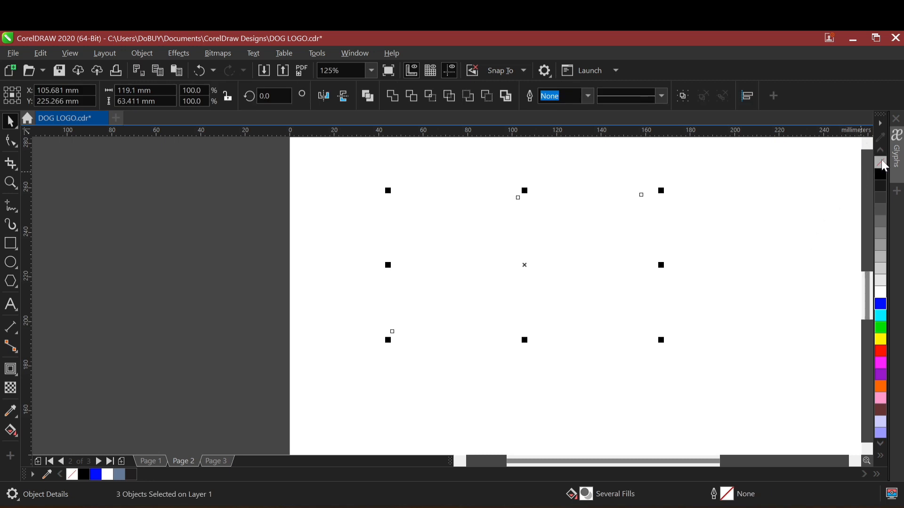
{"action": "right_click", "coordinate": [878, 176]}
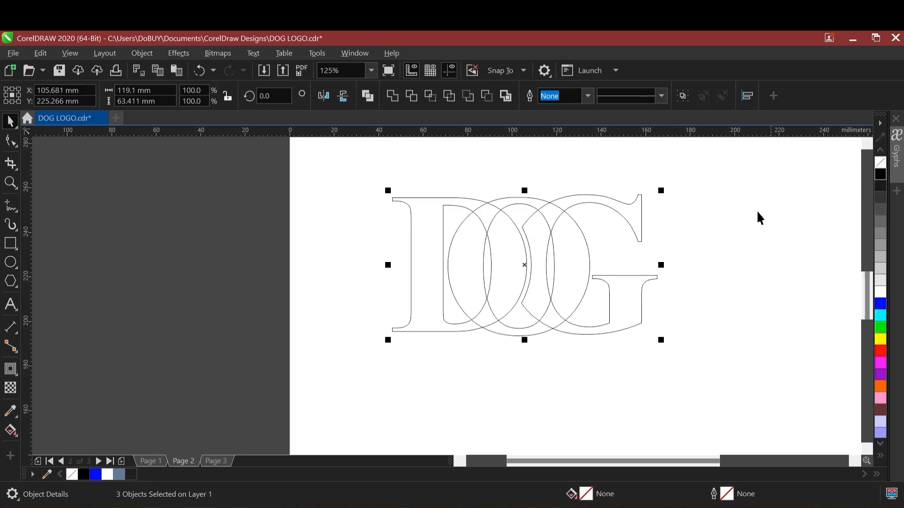
{"action": "left_click", "coordinate": [612, 226]}
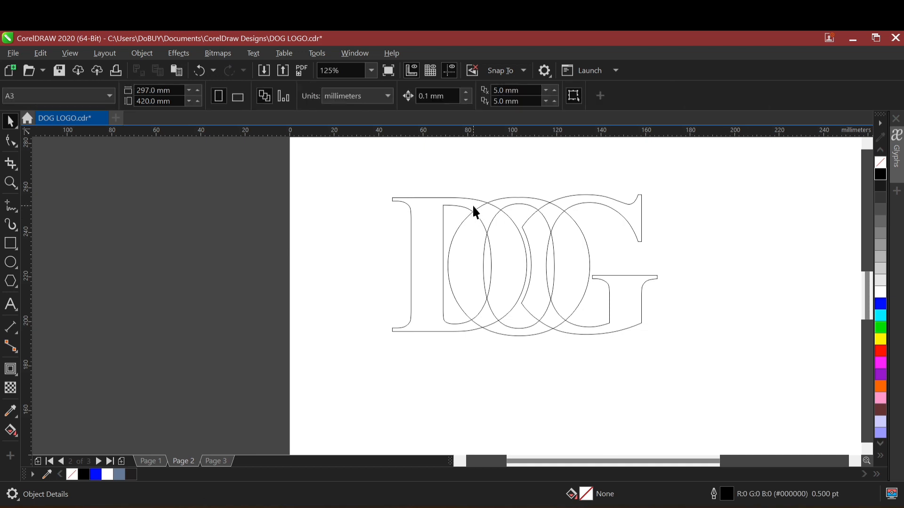
Step: Remove the crossing outline segments at the D–O and O–G overlaps with Virtual Segment Delete so the letters interlace
{"action": "left_click", "coordinate": [16, 169]}
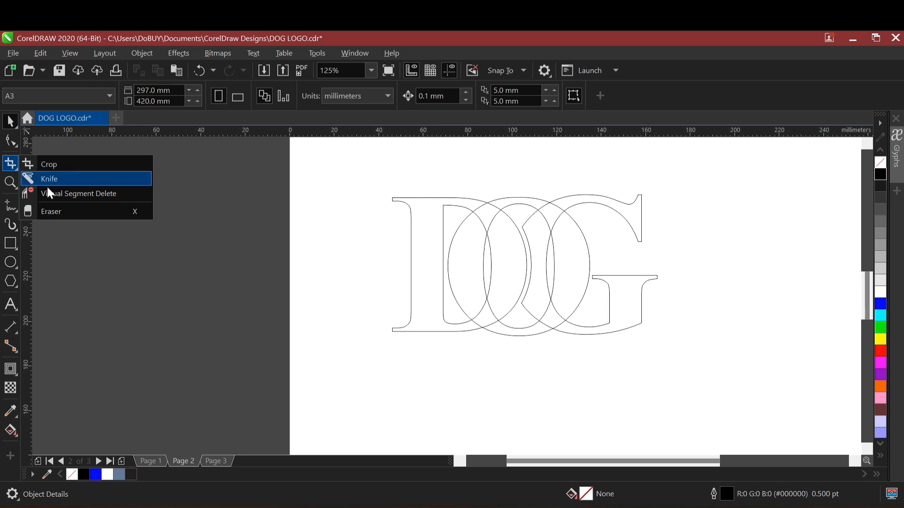
{"action": "left_click", "coordinate": [73, 193]}
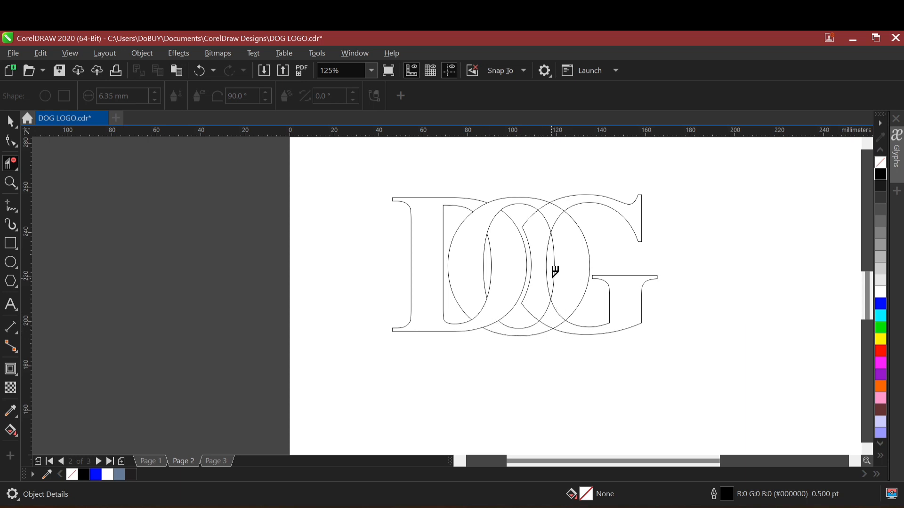
{"action": "left_click", "coordinate": [547, 325]}
{"action": "left_click", "coordinate": [555, 312]}
{"action": "key", "text": "space"}
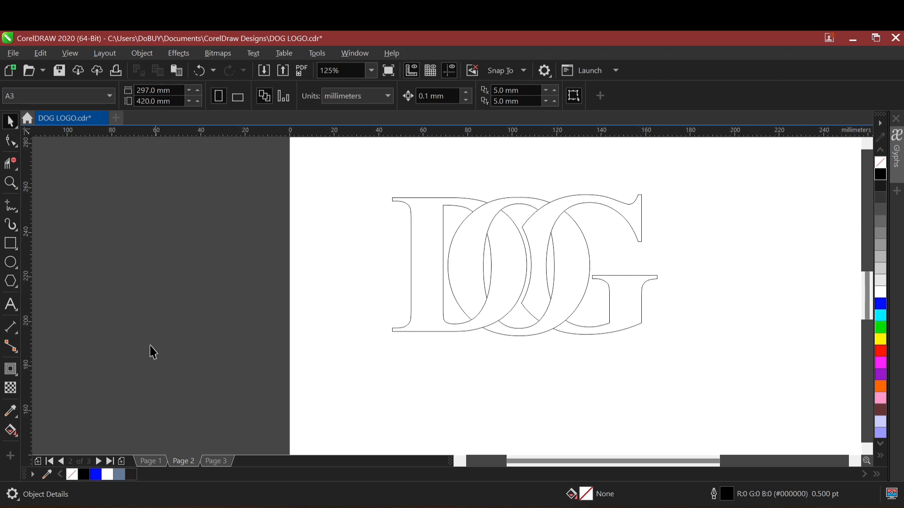
Step: Smart Fill the five regions of the interlaced D, O and G with slate blue (C40 M20 Y0 K40) and 0.5 pt outlines
{"action": "left_click", "coordinate": [16, 434]}
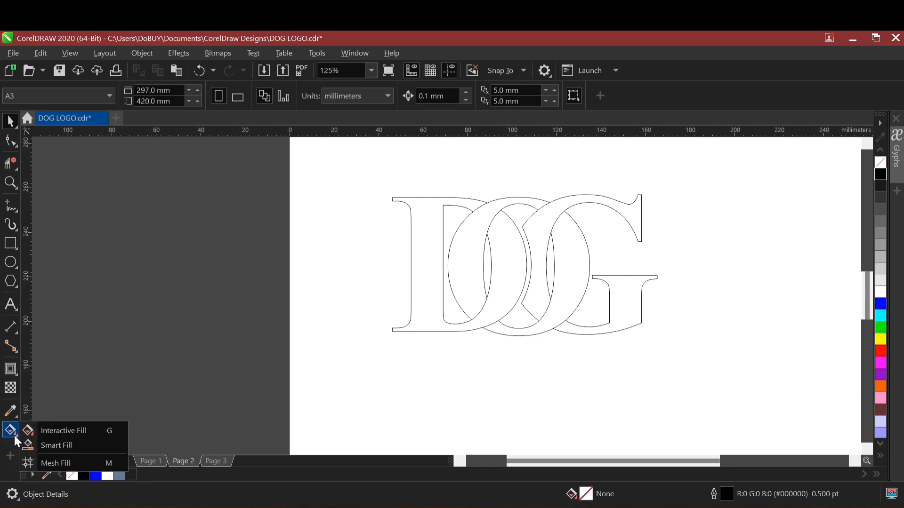
{"action": "left_click", "coordinate": [55, 442]}
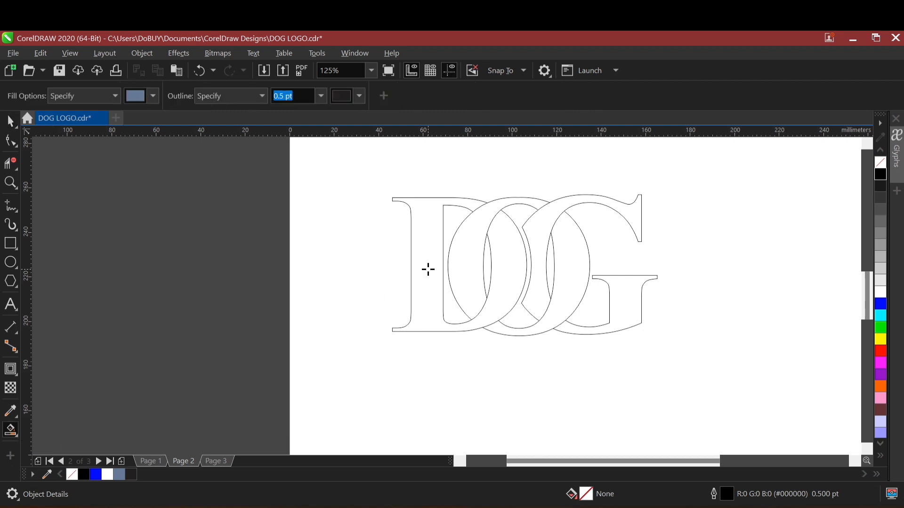
{"action": "left_click", "coordinate": [431, 230]}
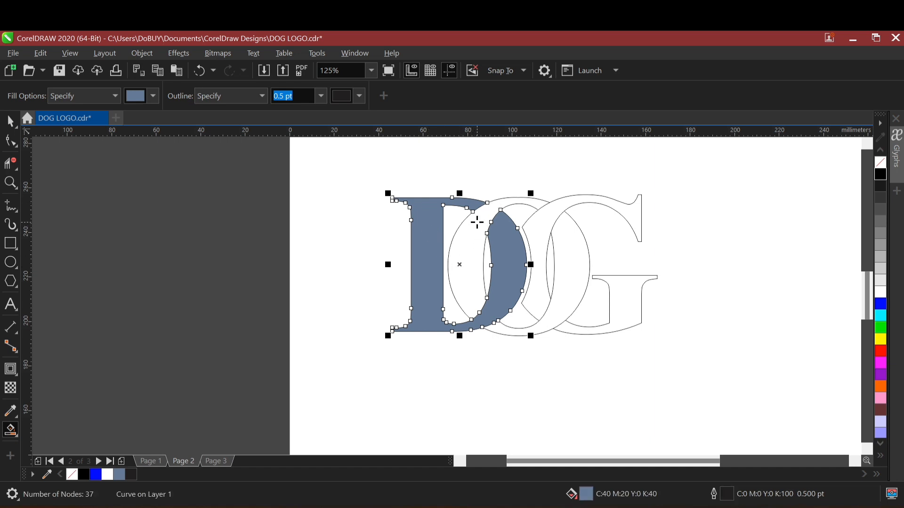
{"action": "left_click", "coordinate": [467, 237]}
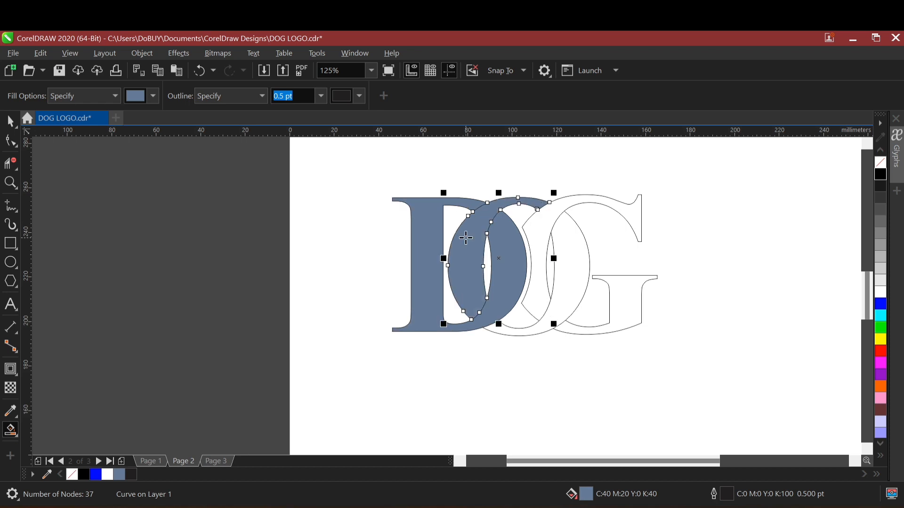
{"action": "left_click", "coordinate": [540, 230]}
{"action": "left_click", "coordinate": [562, 253]}
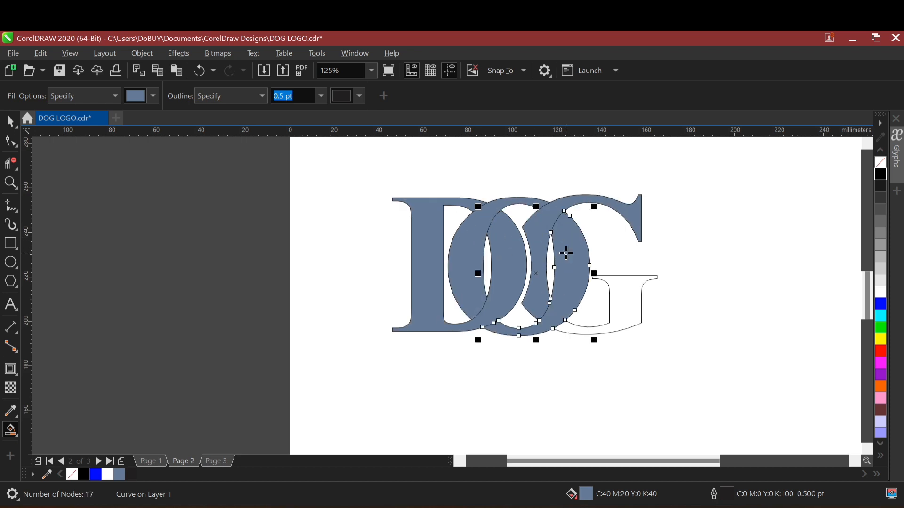
{"action": "left_click", "coordinate": [623, 294]}
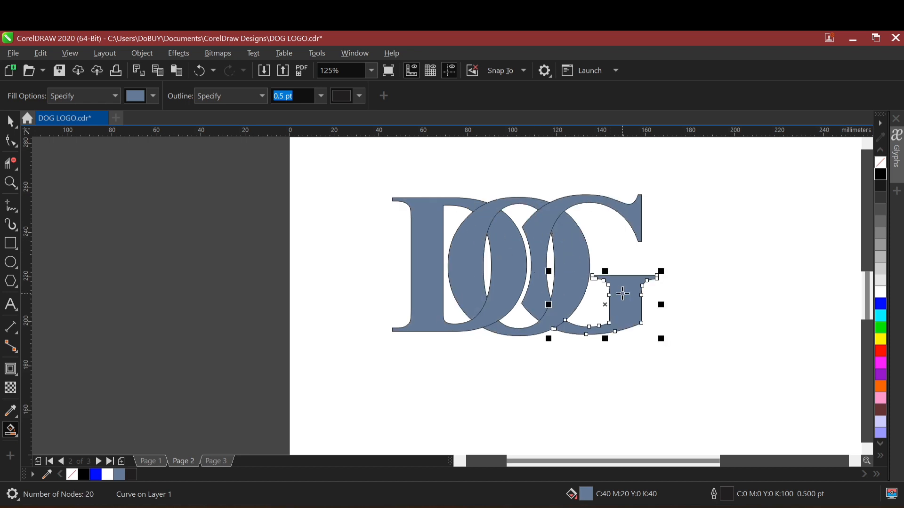
Step: Select all five filled lettermark pieces and move them about 85 mm down, clear of the outlined letters
{"action": "left_click", "coordinate": [10, 121]}
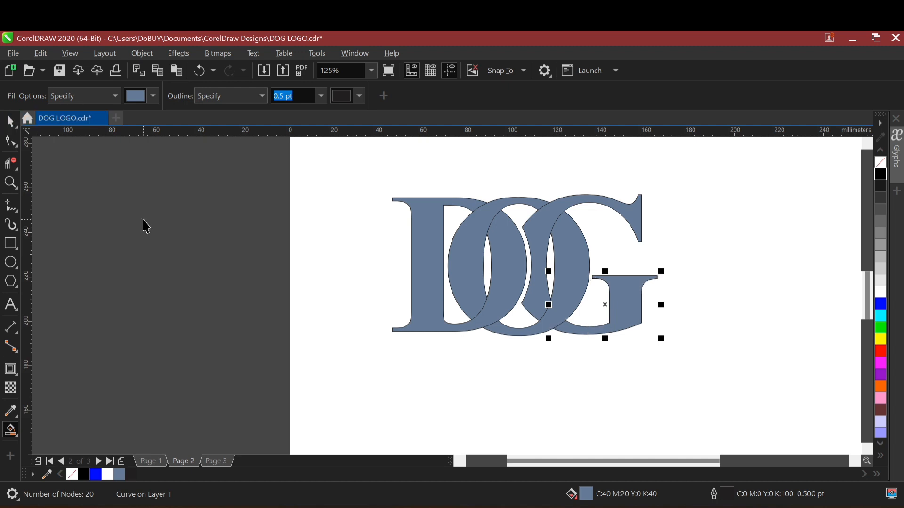
{"action": "left_click", "coordinate": [475, 256]}
{"action": "left_click", "coordinate": [423, 240]}
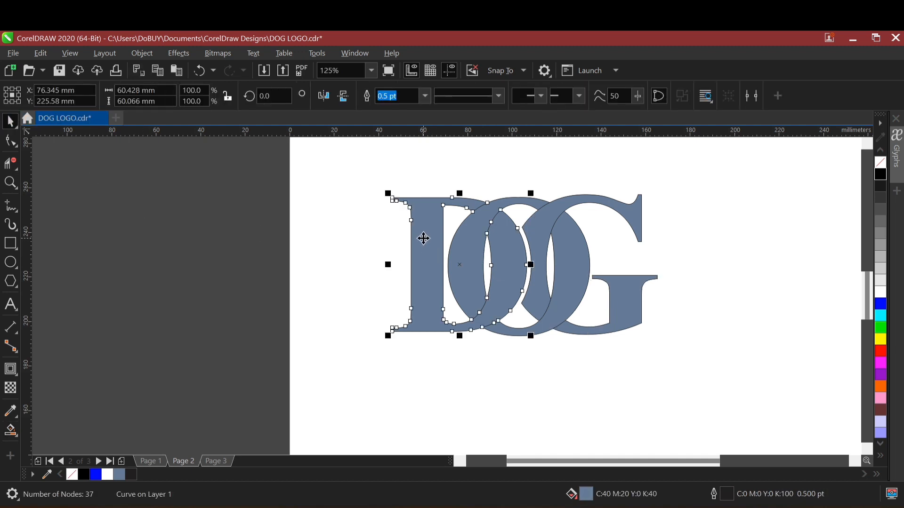
{"action": "left_click", "coordinate": [462, 257], "text": "shift"}
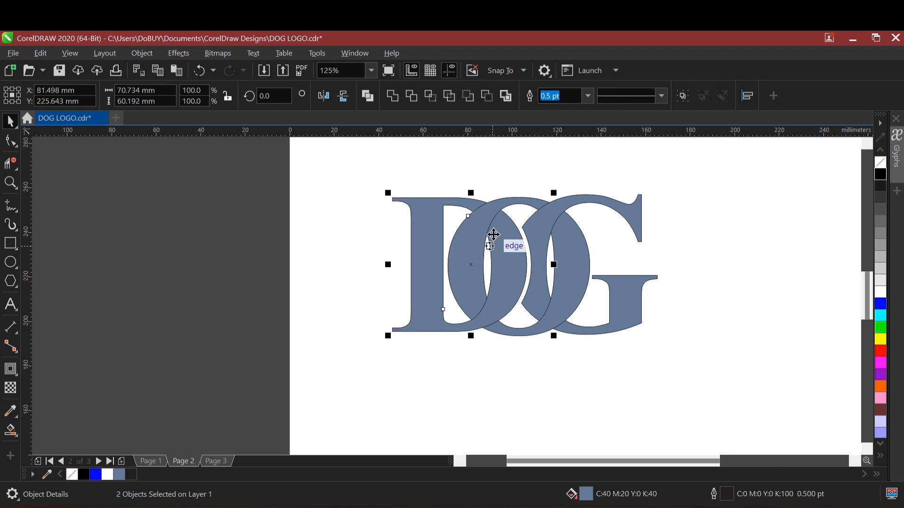
{"action": "left_click", "coordinate": [552, 240], "text": "shift"}
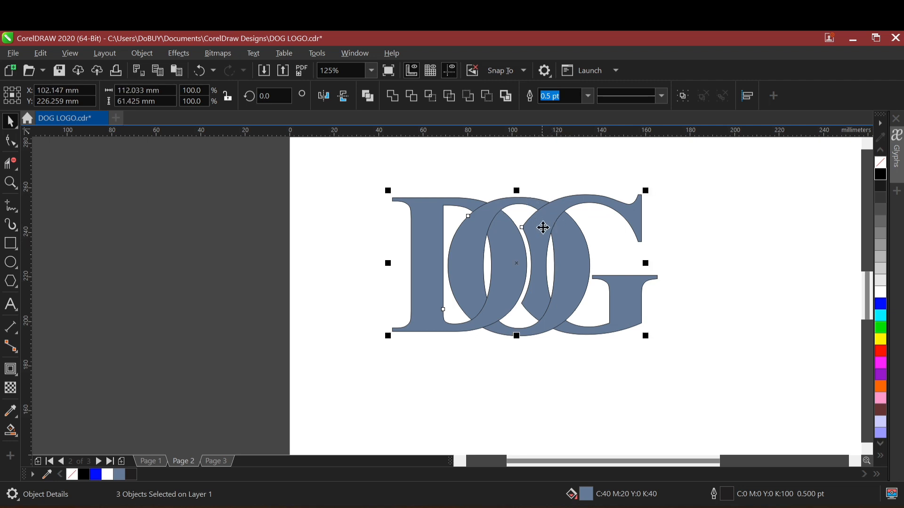
{"action": "left_click", "coordinate": [572, 257], "text": "shift"}
{"action": "left_click_drag", "start_coordinate": [621, 296], "coordinate": [626, 422]}
{"action": "scroll", "coordinate": [571, 284], "scroll_direction": "down", "scroll_amount": 2}
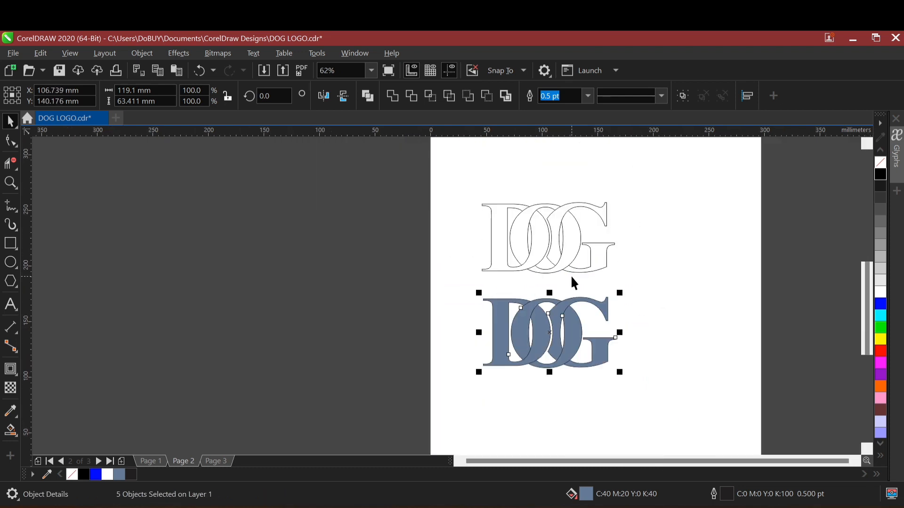
Step: Move the outlined DOG letters about 45 mm up the page, away from the filled version
{"action": "left_click", "coordinate": [649, 190]}
{"action": "left_click_drag", "start_coordinate": [642, 198], "coordinate": [465, 284]}
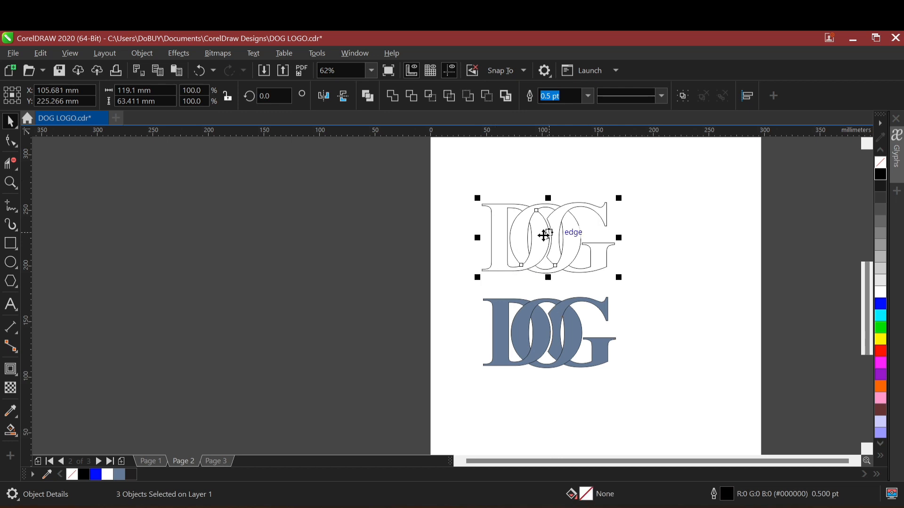
{"action": "left_click_drag", "start_coordinate": [548, 241], "coordinate": [546, 190]}
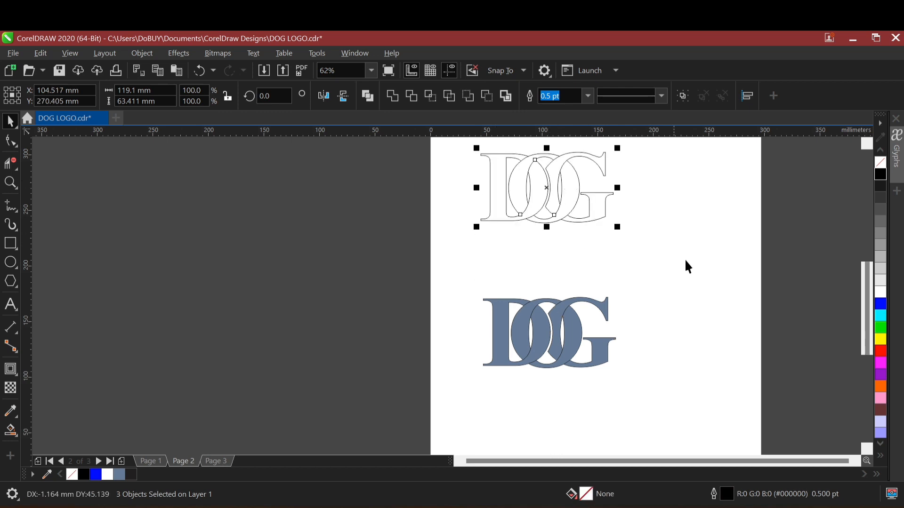
Step: Enlarge the filled DOG lettermark proportionally to about 158 mm wide
{"action": "left_click_drag", "start_coordinate": [681, 276], "coordinate": [475, 374]}
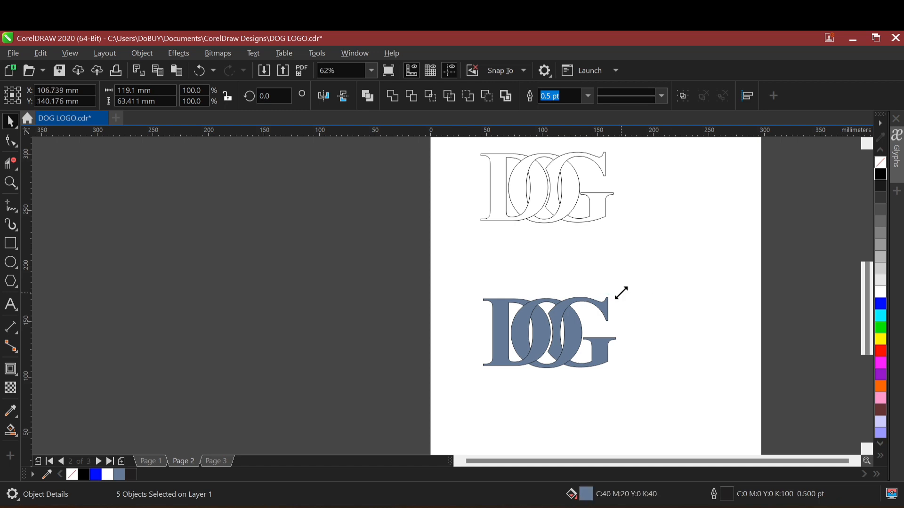
{"action": "left_click_drag", "start_coordinate": [622, 292], "coordinate": [675, 266]}
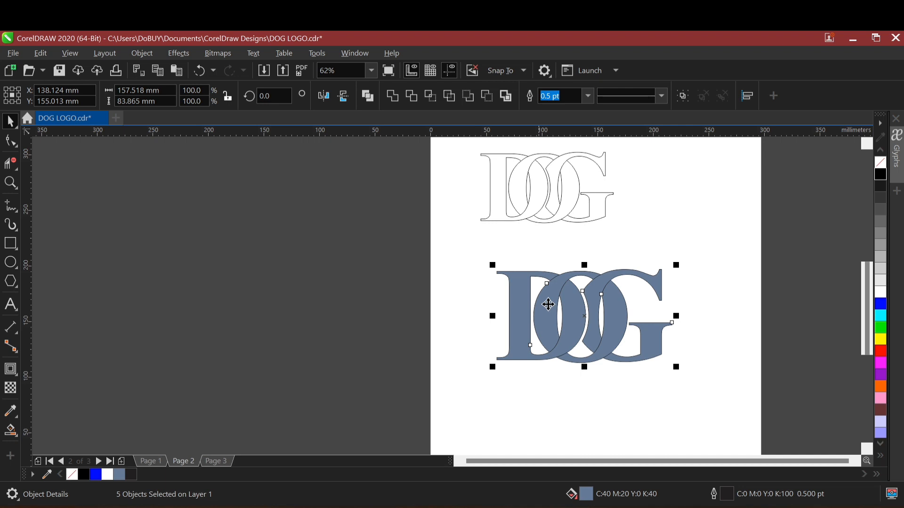
{"action": "left_click", "coordinate": [714, 280]}
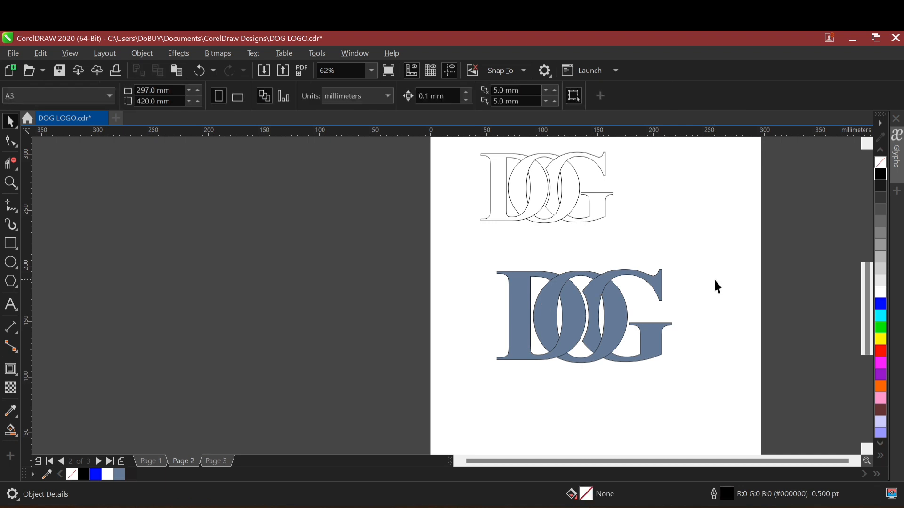
Step: Apply an upward linear fountain fill to the D's stem piece and set its lower colour to C100 M80 Y0 K0
{"action": "left_click", "coordinate": [16, 434]}
{"action": "left_click", "coordinate": [38, 430]}
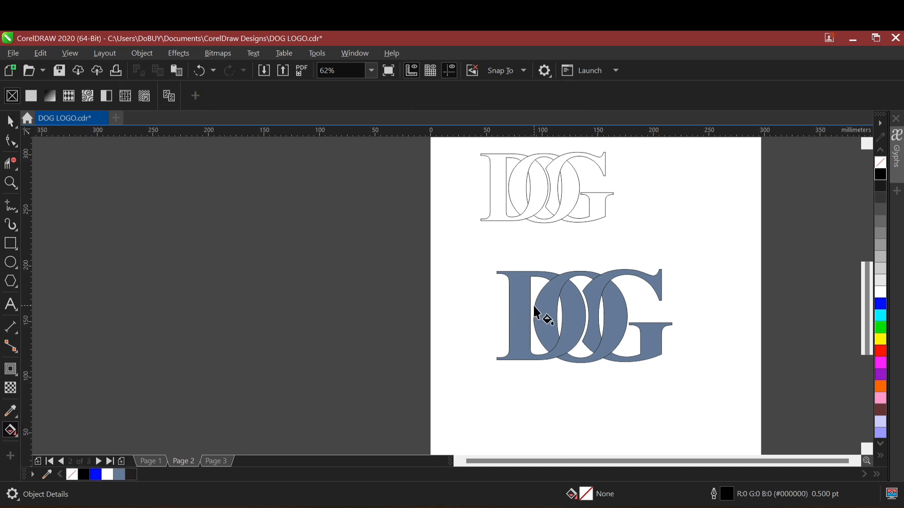
{"action": "scroll", "coordinate": [553, 281], "scroll_direction": "up", "scroll_amount": 3}
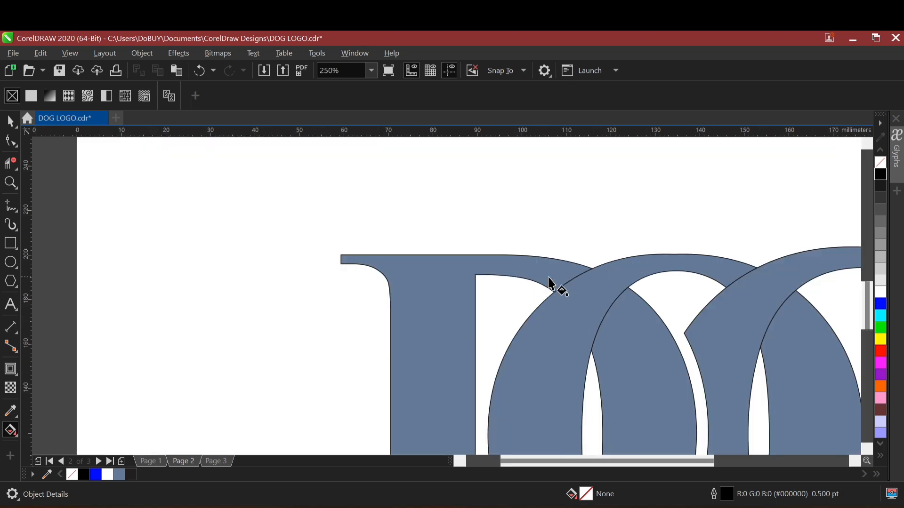
{"action": "scroll", "coordinate": [553, 281], "scroll_direction": "down", "scroll_amount": 3}
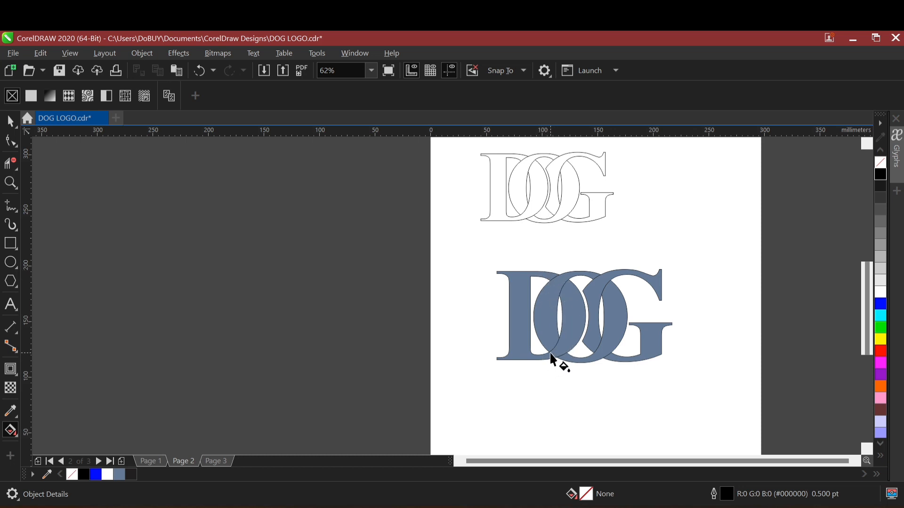
{"action": "left_click", "coordinate": [518, 333]}
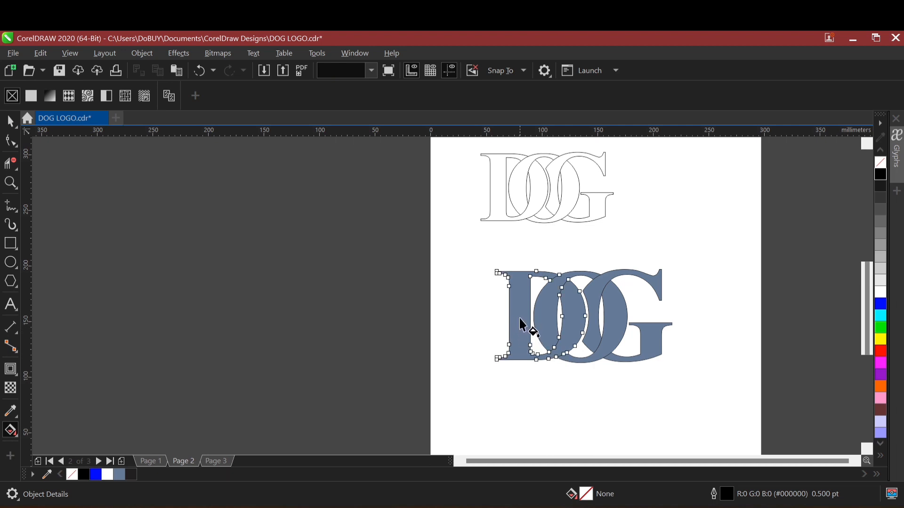
{"action": "left_click_drag", "start_coordinate": [518, 324], "coordinate": [518, 285]}
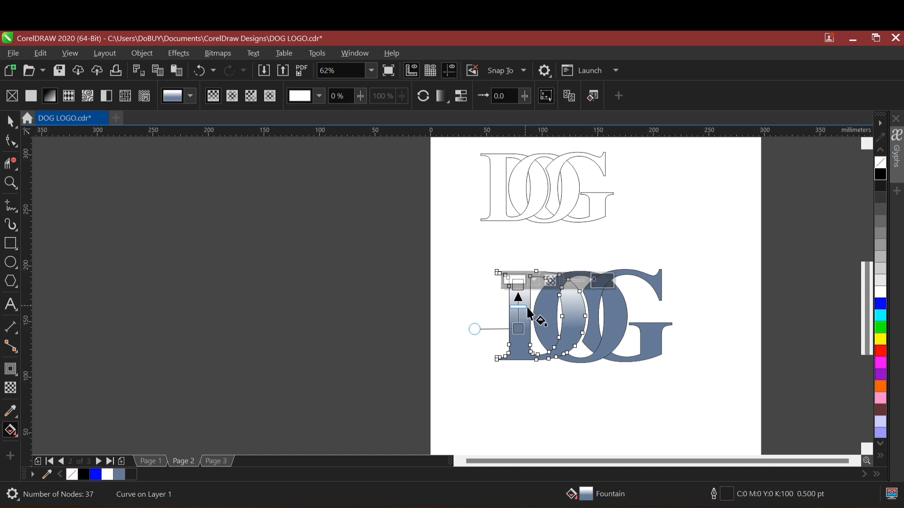
{"action": "left_click", "coordinate": [518, 329]}
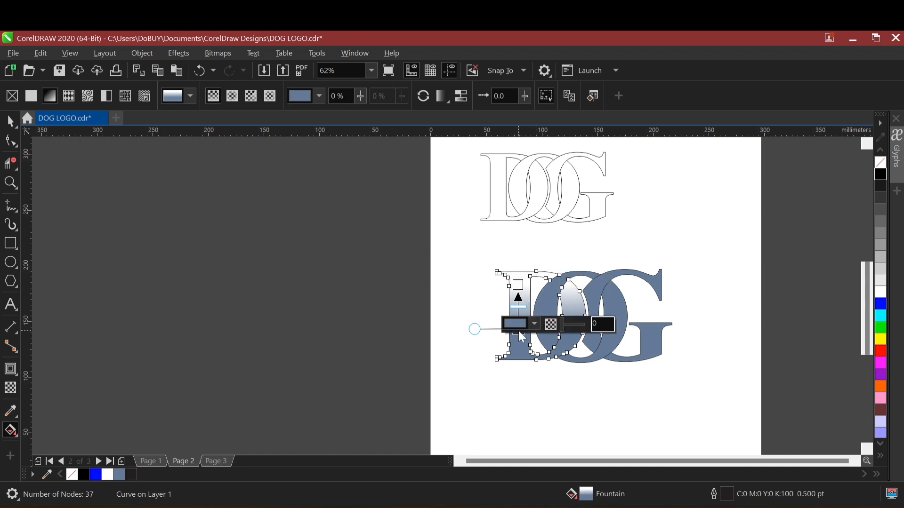
{"action": "left_click", "coordinate": [535, 324]}
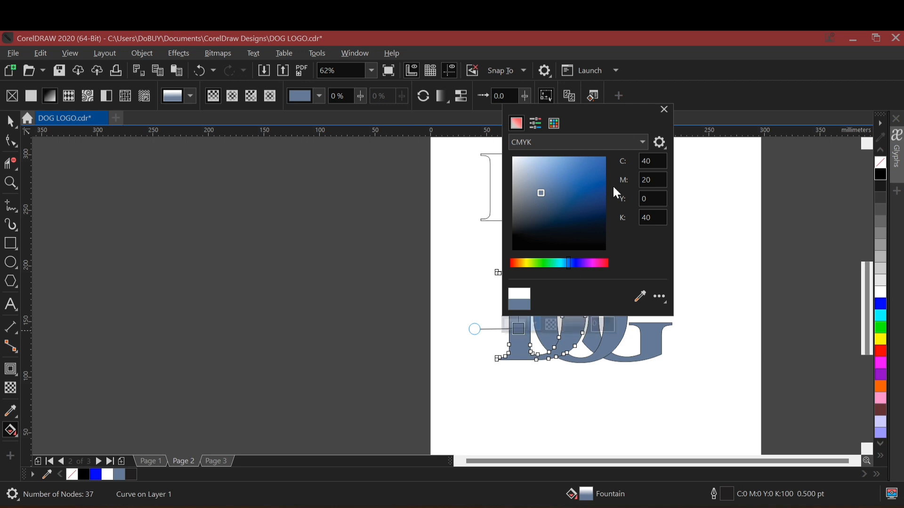
{"action": "left_click_drag", "start_coordinate": [603, 175], "coordinate": [613, 185]}
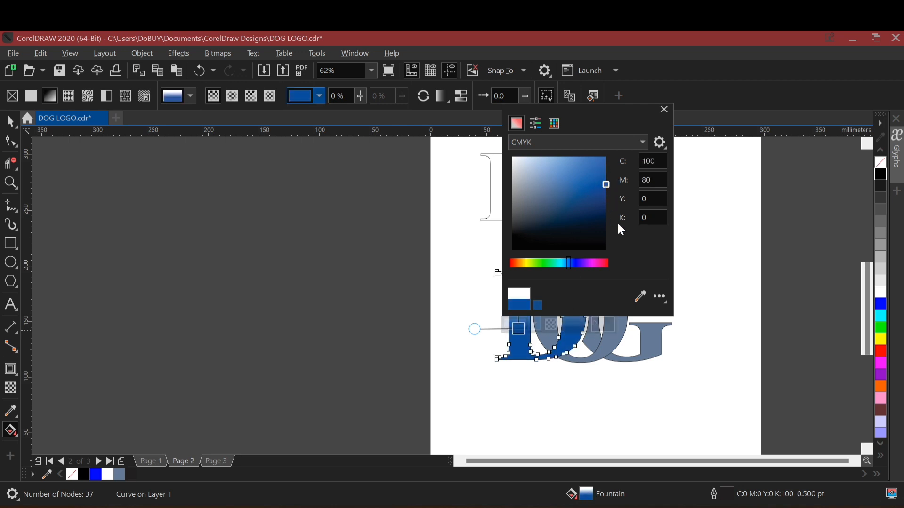
Step: Set the upper colour of the D's gradient to dark navy, C100 M87 Y22 K42
{"action": "left_click", "coordinate": [518, 285]}
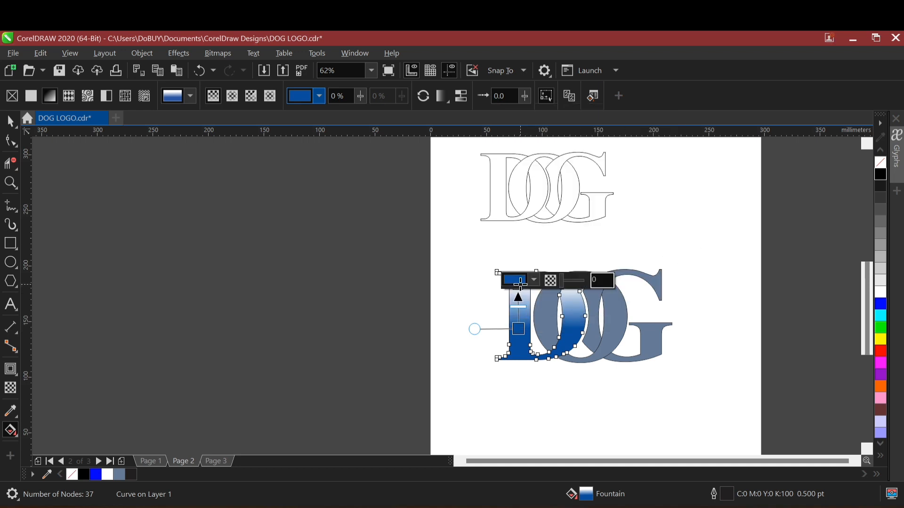
{"action": "left_click", "coordinate": [533, 281]}
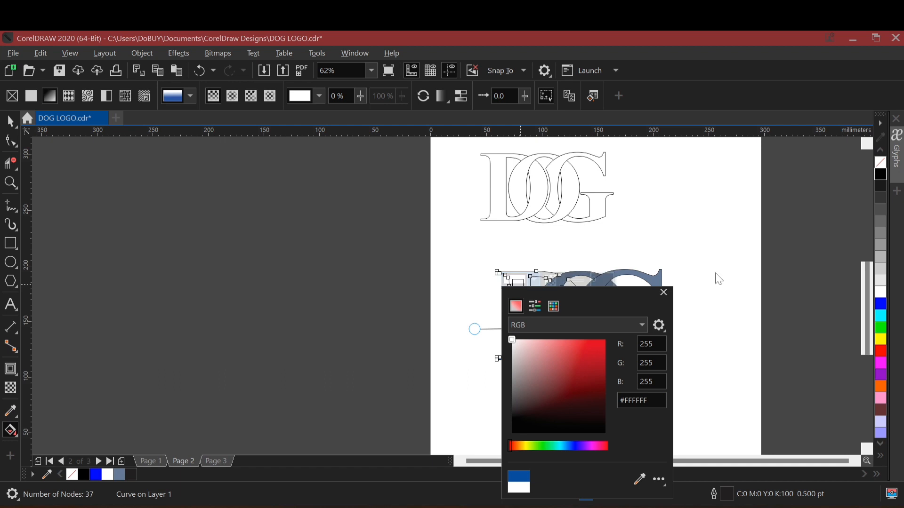
{"action": "left_click_drag", "start_coordinate": [603, 294], "coordinate": [784, 234]}
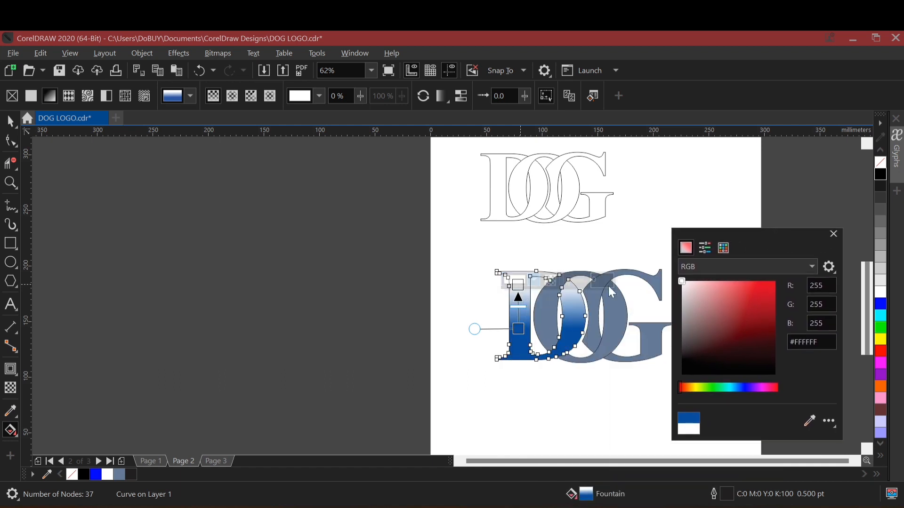
{"action": "left_click", "coordinate": [808, 422]}
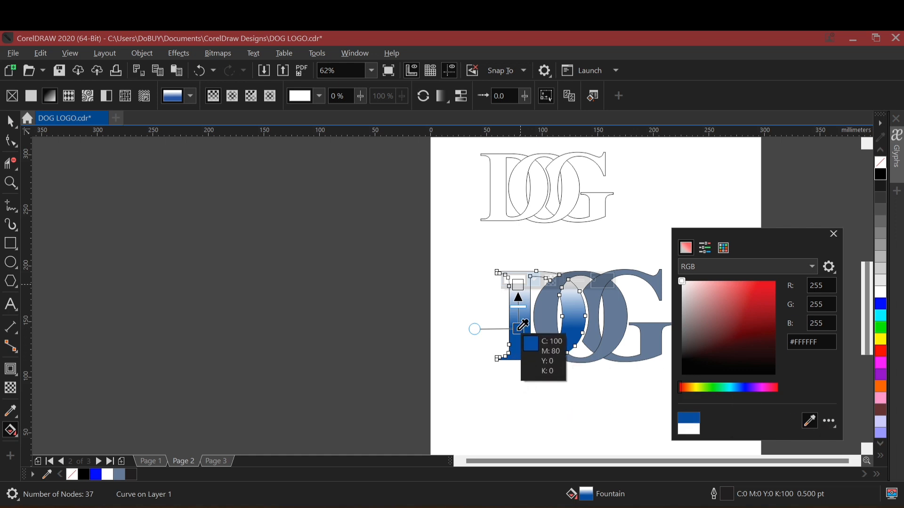
{"action": "left_click", "coordinate": [520, 348]}
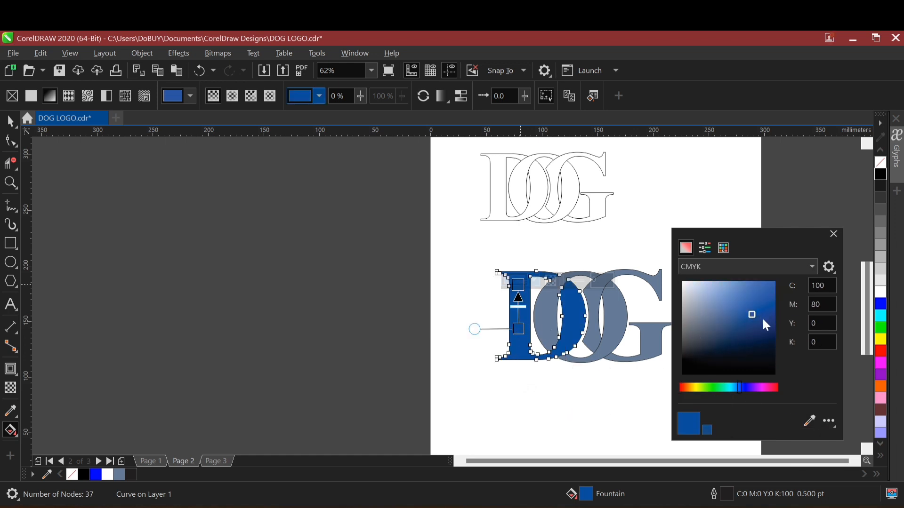
{"action": "left_click_drag", "start_coordinate": [753, 316], "coordinate": [782, 332]}
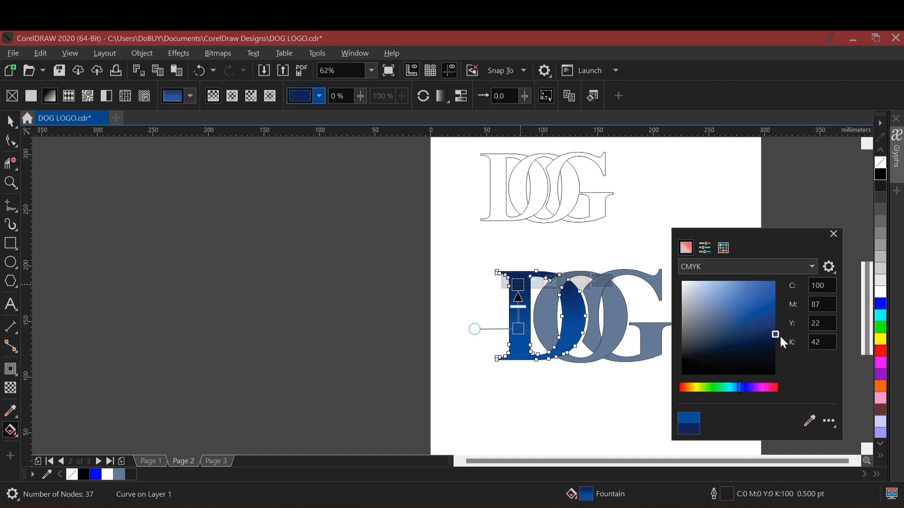
{"action": "left_click", "coordinate": [644, 212]}
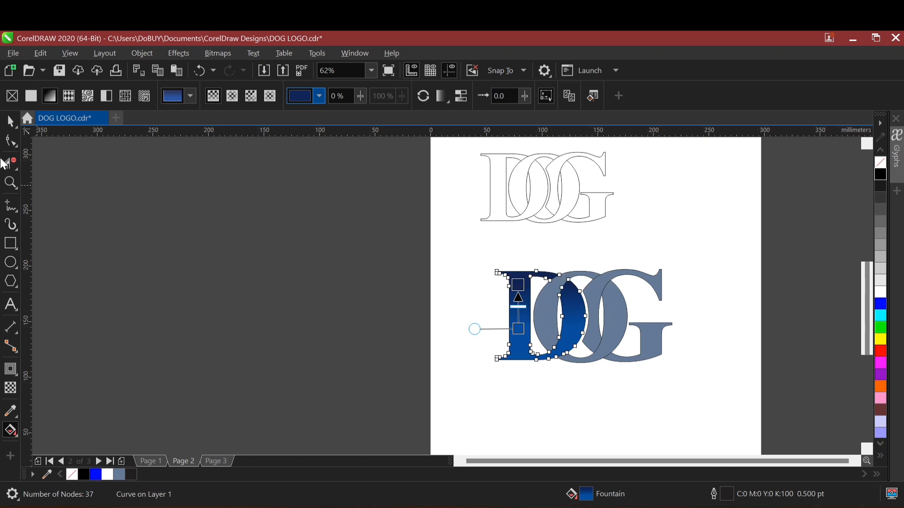
{"action": "left_click", "coordinate": [10, 122]}
{"action": "left_click", "coordinate": [245, 203]}
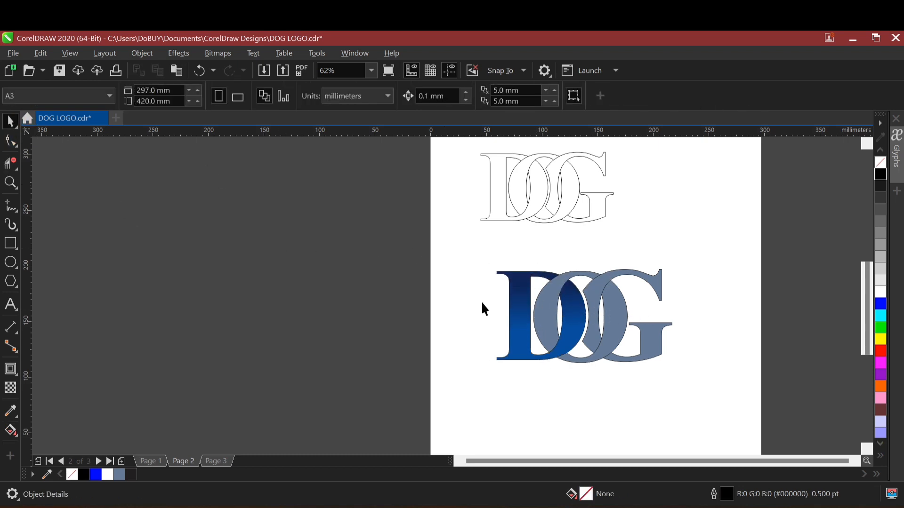
Step: Copy the D's blue gradient fill onto the four remaining slate blue pieces of the O and G
{"action": "left_click", "coordinate": [515, 307]}
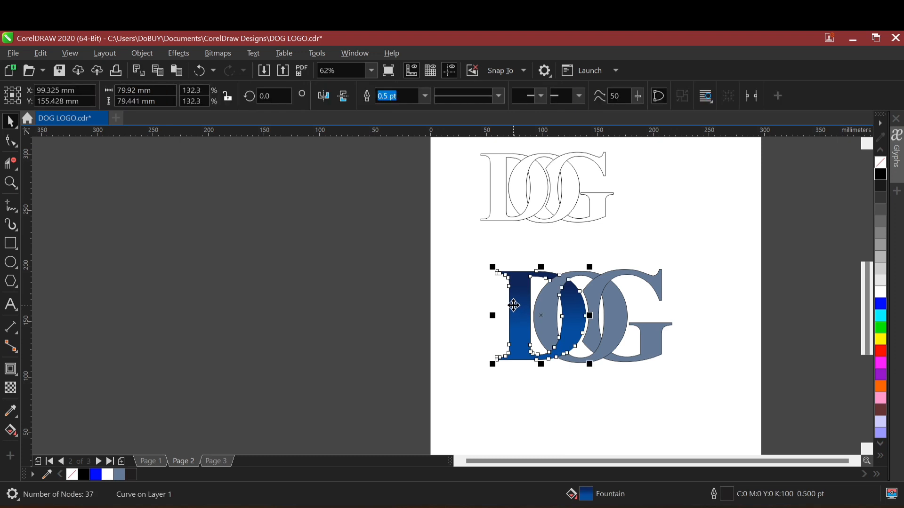
{"action": "left_click_drag", "start_coordinate": [514, 306], "coordinate": [544, 307]}
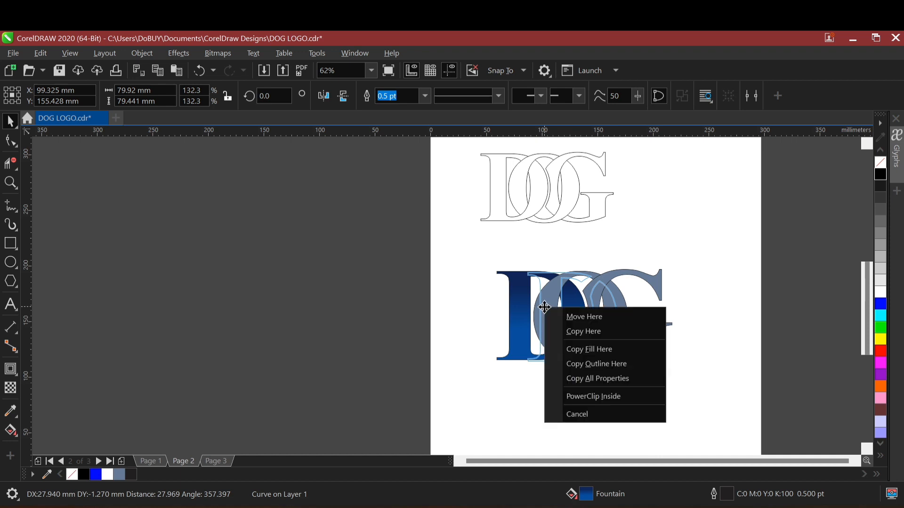
{"action": "left_click", "coordinate": [585, 349]}
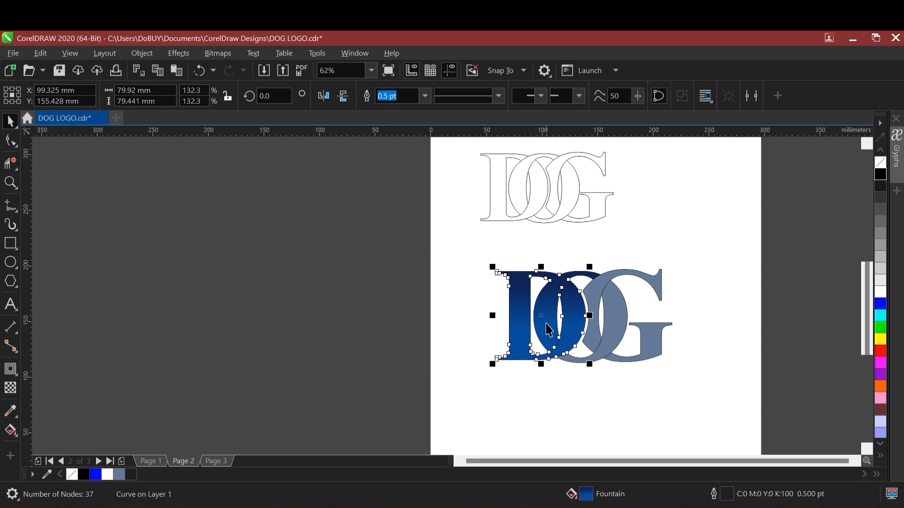
{"action": "left_click_drag", "start_coordinate": [545, 317], "coordinate": [606, 305]}
{"action": "left_click", "coordinate": [631, 337]}
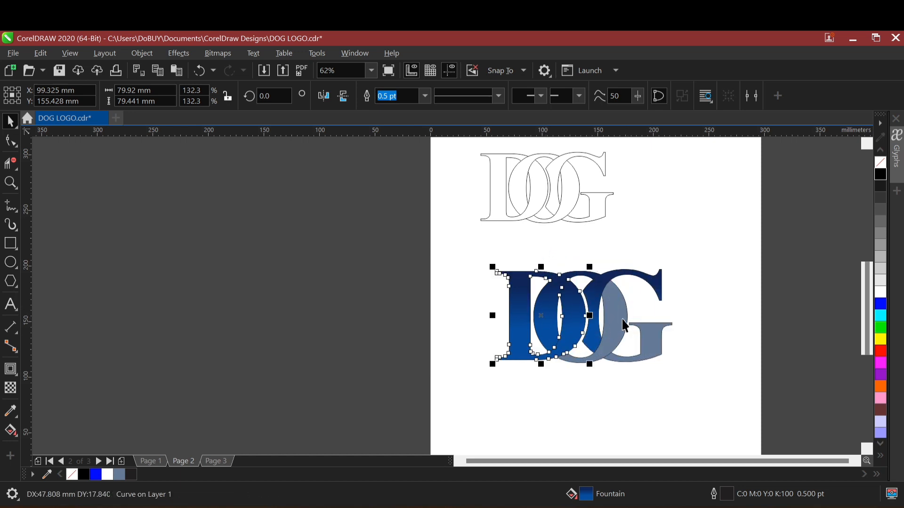
{"action": "left_click_drag", "start_coordinate": [541, 316], "coordinate": [616, 326]}
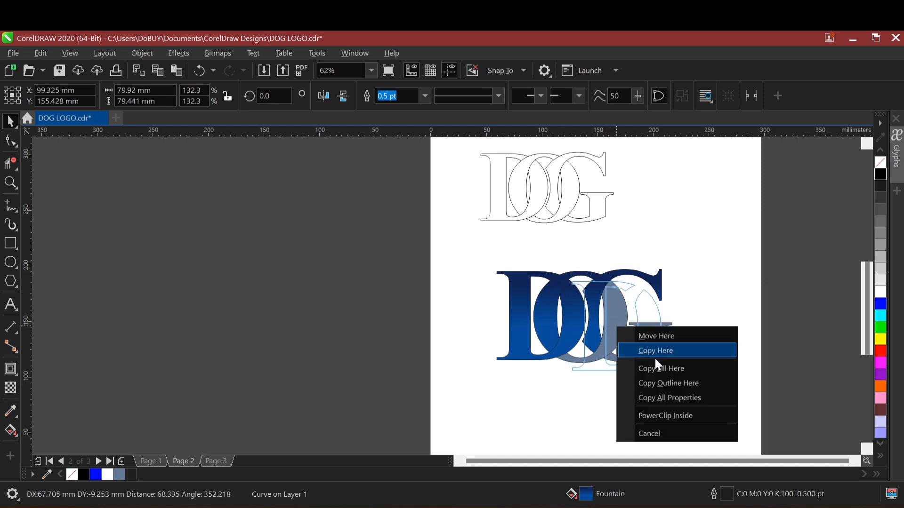
{"action": "left_click", "coordinate": [655, 365]}
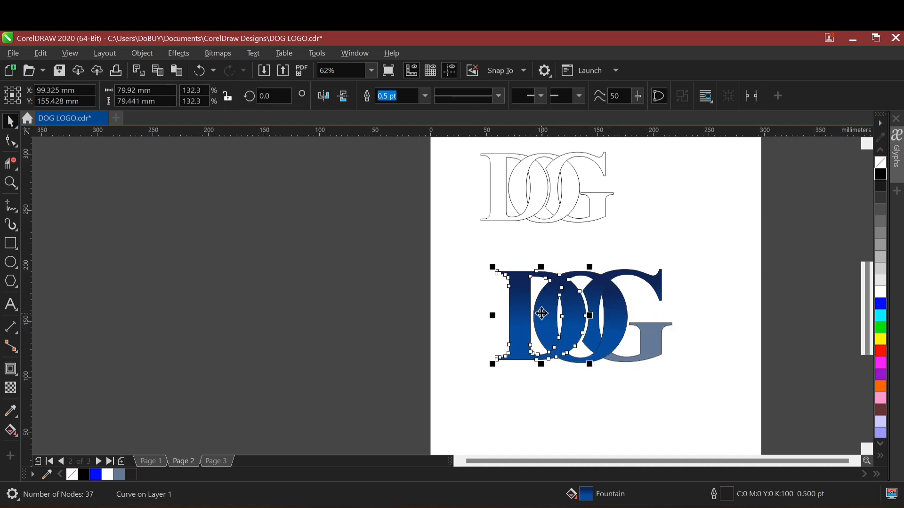
{"action": "left_click_drag", "start_coordinate": [542, 313], "coordinate": [651, 338]}
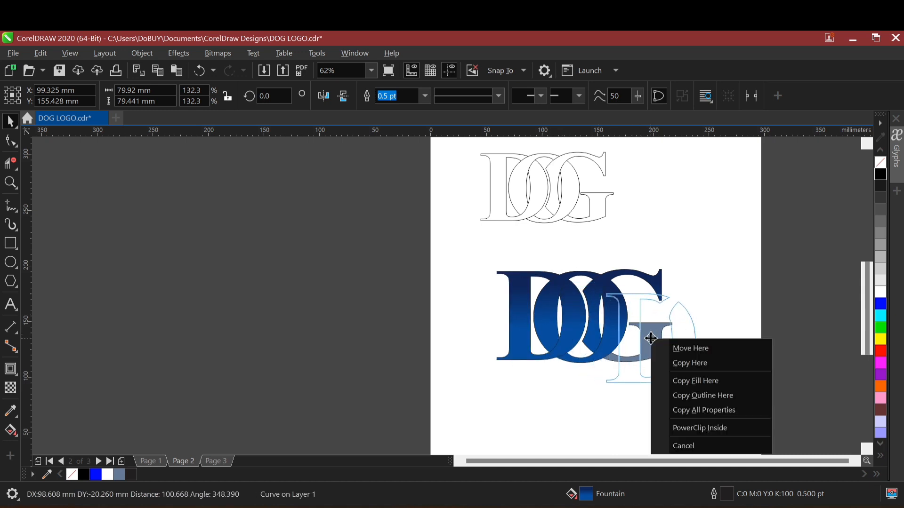
{"action": "left_click", "coordinate": [687, 380]}
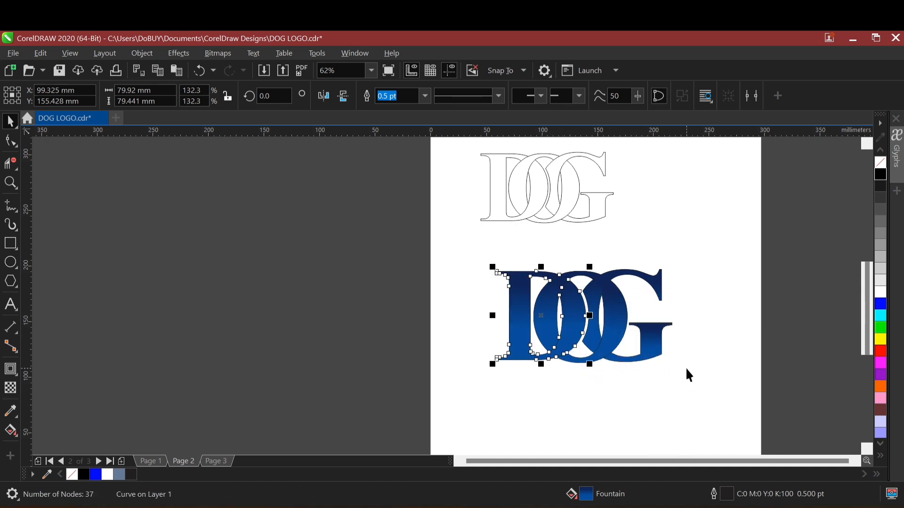
{"action": "left_click", "coordinate": [436, 294]}
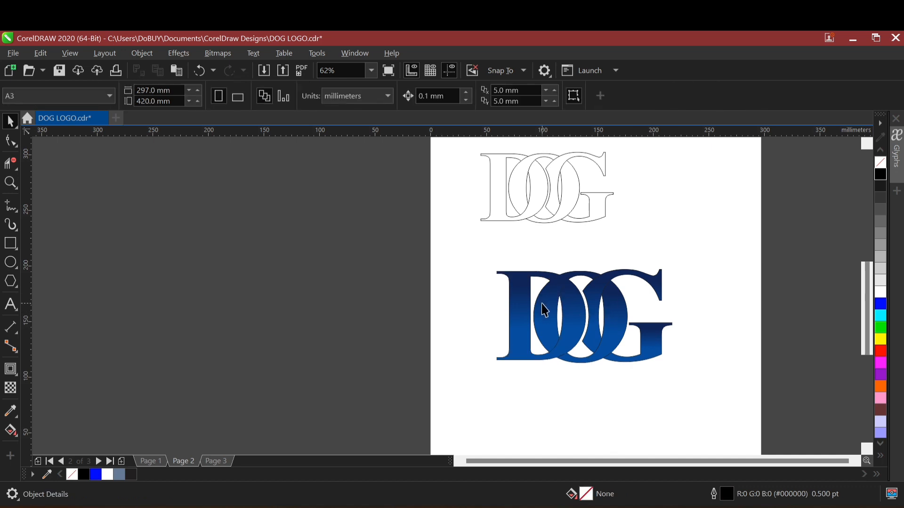
Step: Reverse the gradient direction on the O's left piece and on the G's upper piece
{"action": "left_click", "coordinate": [541, 304]}
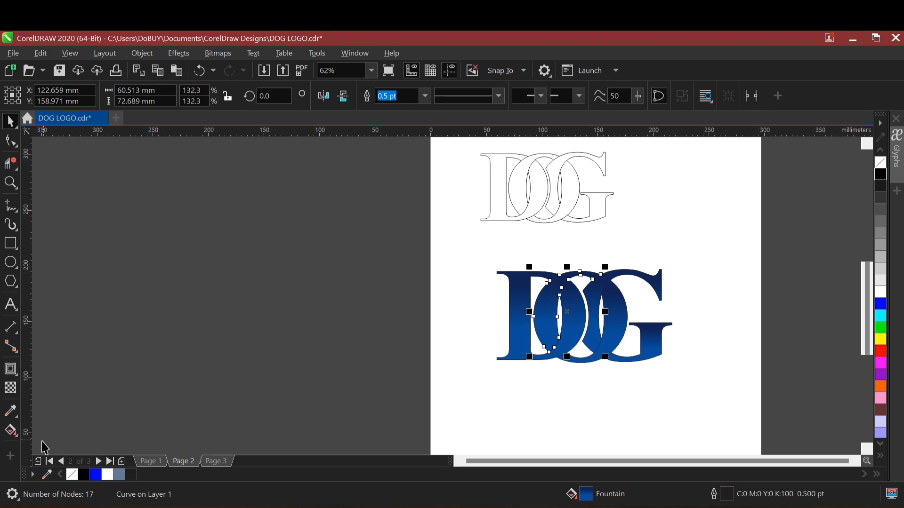
{"action": "left_click", "coordinate": [10, 430]}
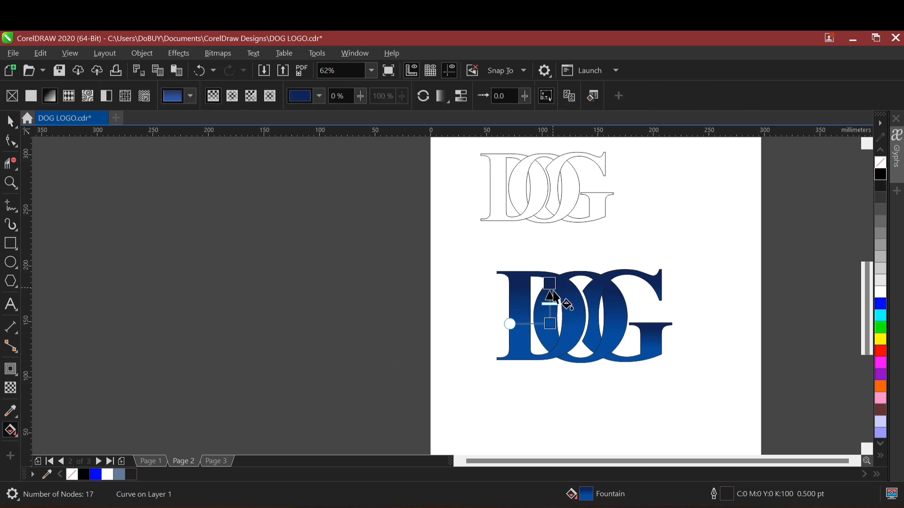
{"action": "left_click", "coordinate": [422, 94]}
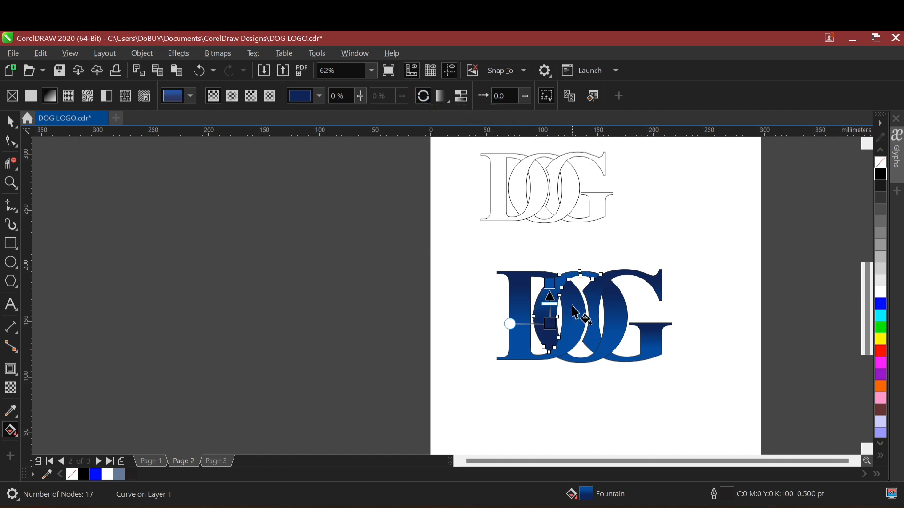
{"action": "left_click", "coordinate": [599, 301]}
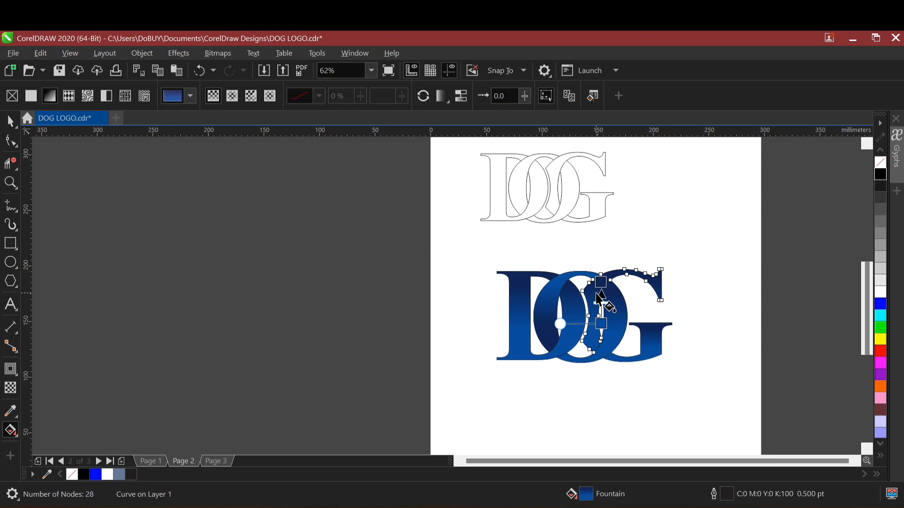
{"action": "left_click", "coordinate": [422, 94]}
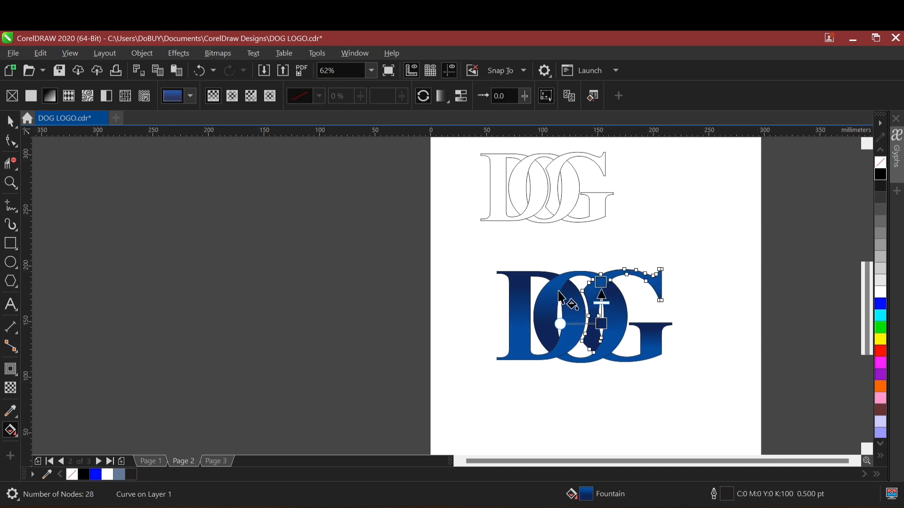
Step: Reverse the gradient of the G's lower piece and angle it from the lower bowl up toward the upper serif
{"action": "left_click", "coordinate": [651, 338]}
{"action": "left_click", "coordinate": [639, 346]}
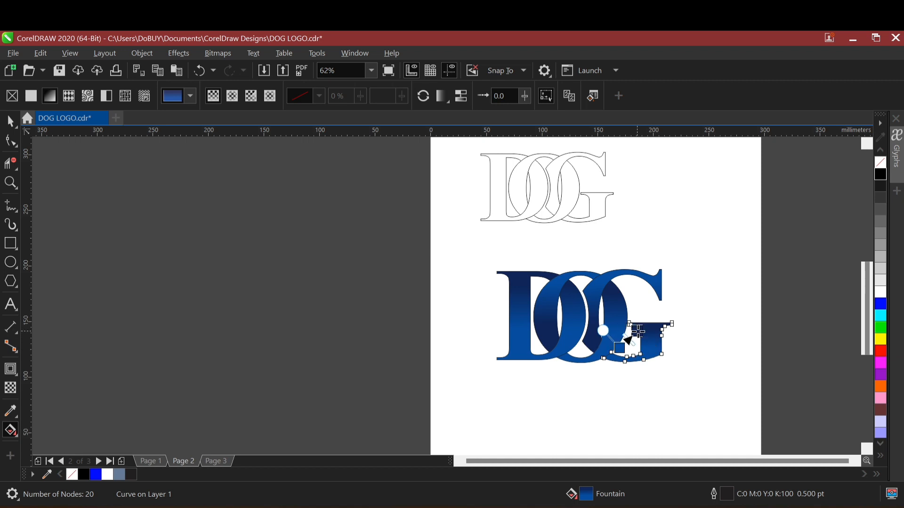
{"action": "left_click_drag", "start_coordinate": [637, 345], "coordinate": [652, 304]}
{"action": "left_click", "coordinate": [652, 305]}
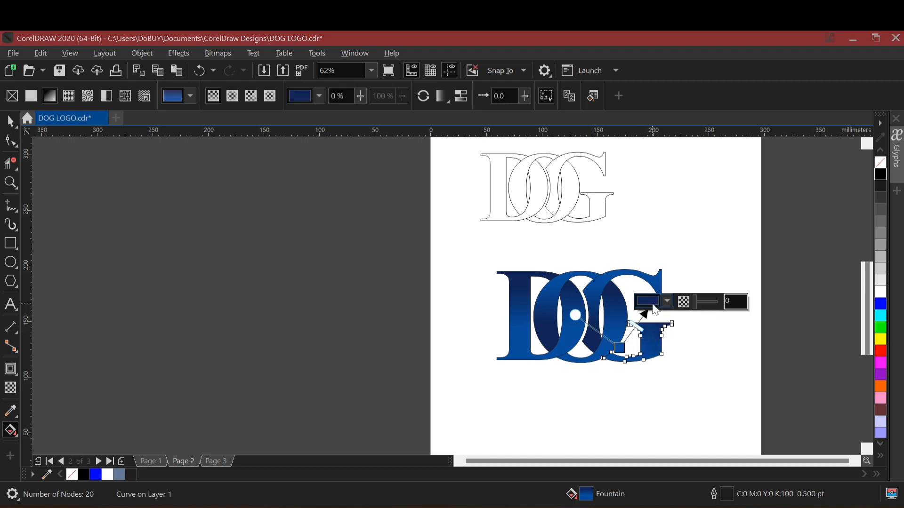
{"action": "left_click", "coordinate": [423, 99]}
{"action": "left_click", "coordinate": [424, 98]}
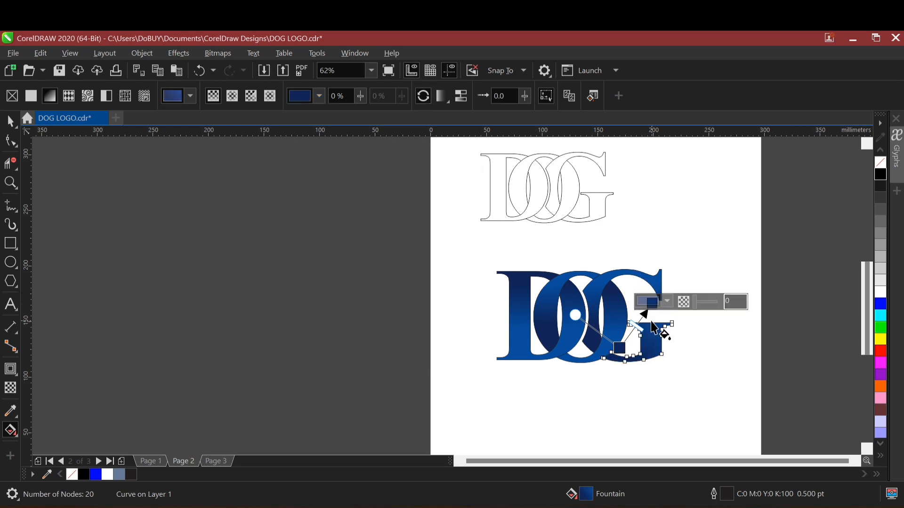
{"action": "left_click_drag", "start_coordinate": [652, 303], "coordinate": [654, 289]}
{"action": "left_click_drag", "start_coordinate": [619, 348], "coordinate": [627, 350]}
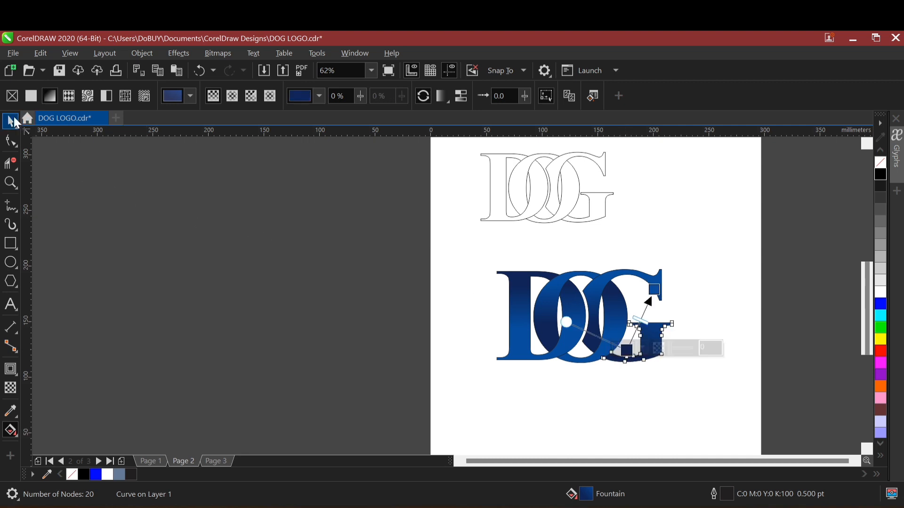
{"action": "left_click", "coordinate": [14, 118]}
{"action": "left_click", "coordinate": [160, 228]}
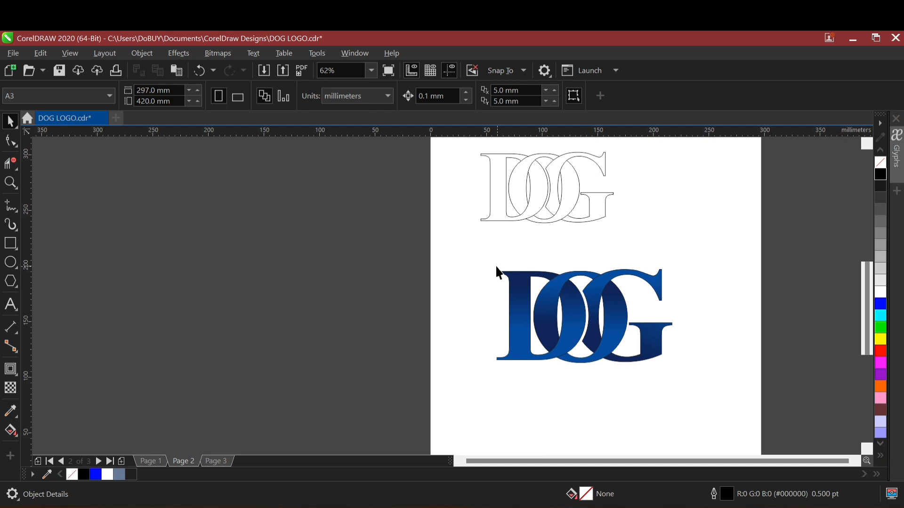
Step: Remove the outline from all five pieces of the blue gradient DOG logo
{"action": "left_click_drag", "start_coordinate": [466, 253], "coordinate": [689, 394]}
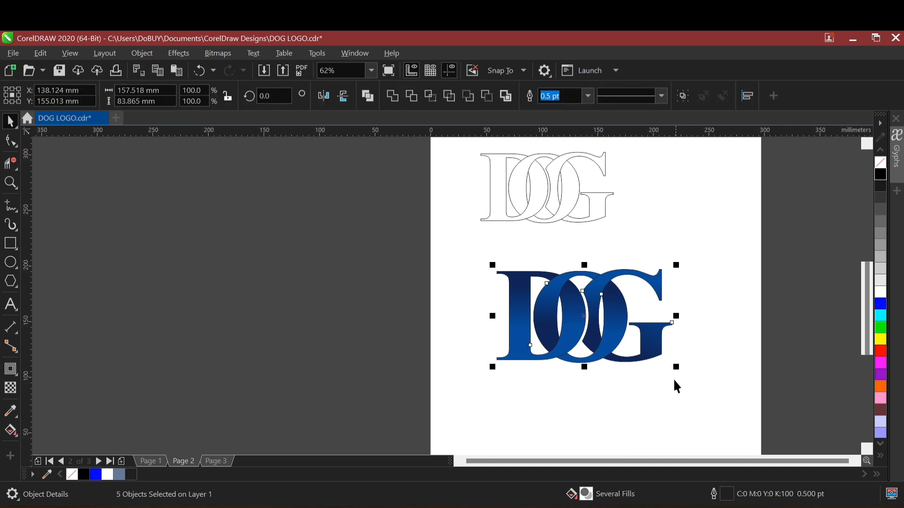
{"action": "right_click", "coordinate": [882, 165]}
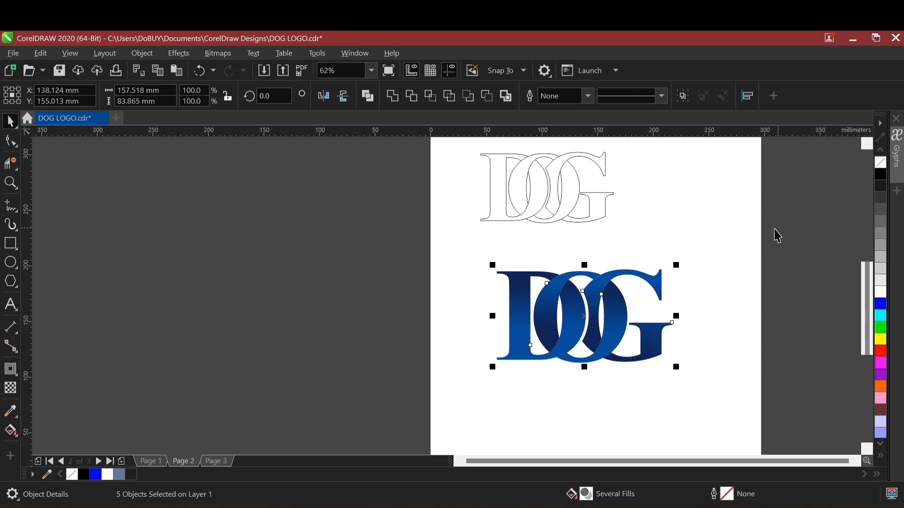
{"action": "left_click", "coordinate": [697, 255]}
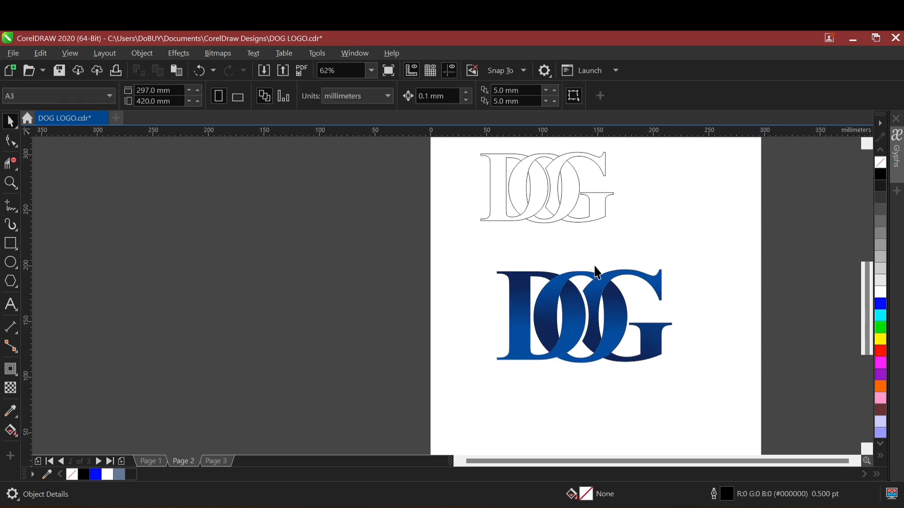
Step: Place a copy of the blue gradient DOG logo below the original and turn it into a solid black group
{"action": "left_click_drag", "start_coordinate": [725, 245], "coordinate": [461, 394]}
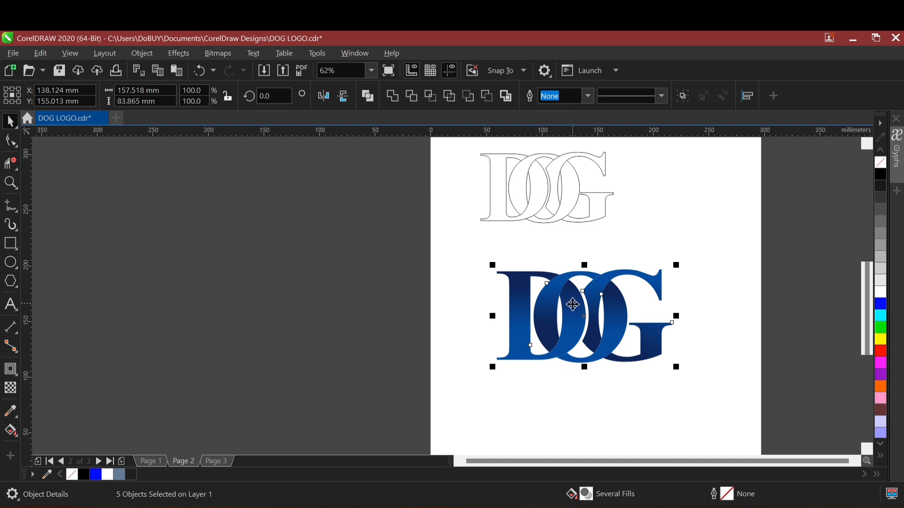
{"action": "left_click_drag", "start_coordinate": [573, 304], "coordinate": [569, 392]}
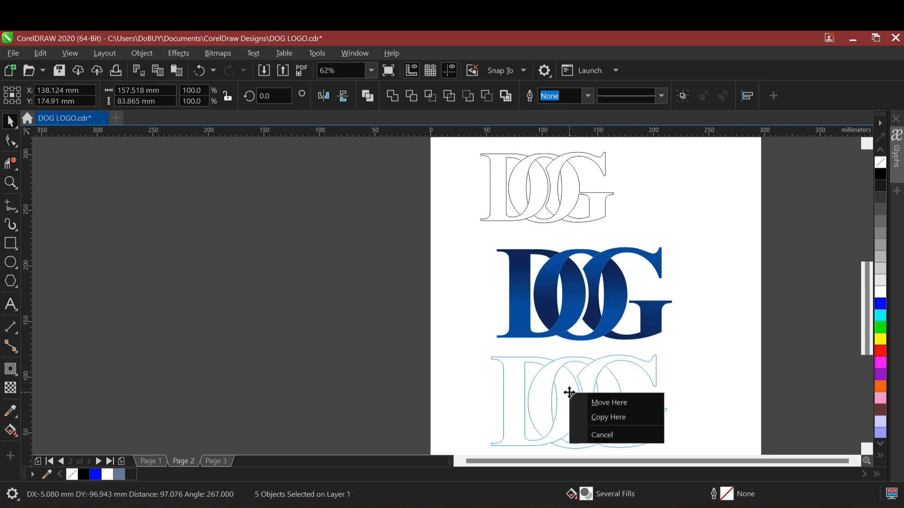
{"action": "left_click", "coordinate": [598, 417]}
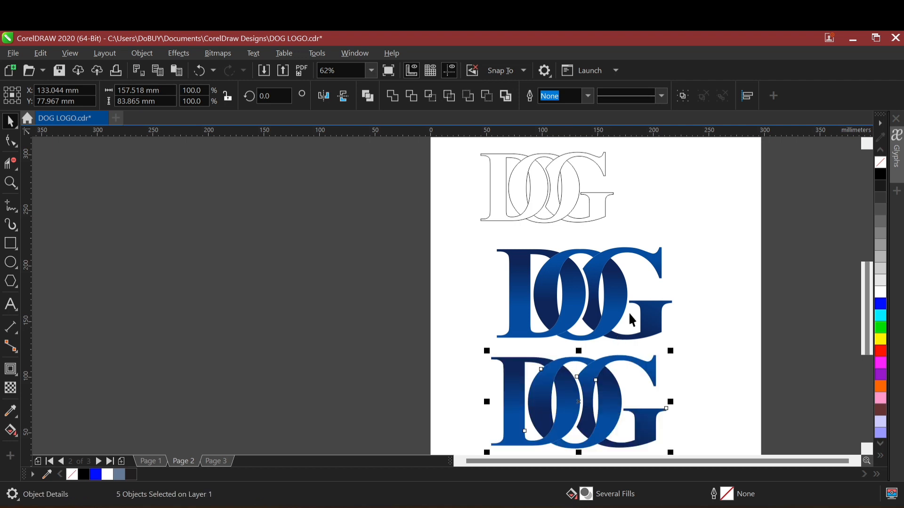
{"action": "left_click", "coordinate": [881, 175]}
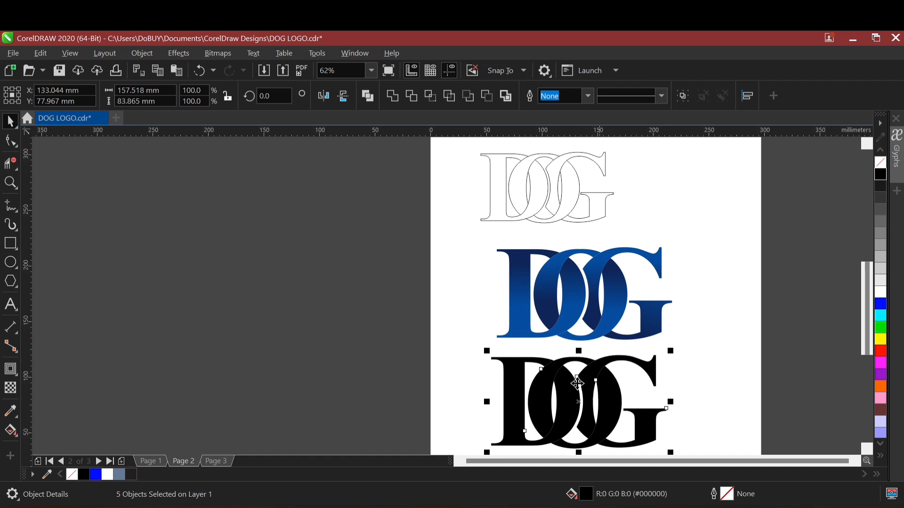
{"action": "key", "text": "ctrl+g"}
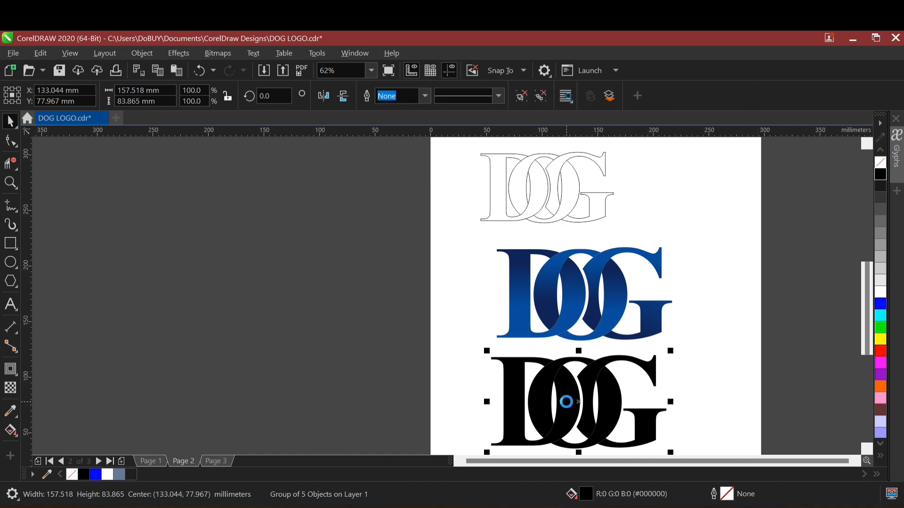
Step: Choose the Desktop folder and PNG format for exporting DOG LOGO, and back out at the PNG settings
{"action": "key", "text": "ctrl+e"}
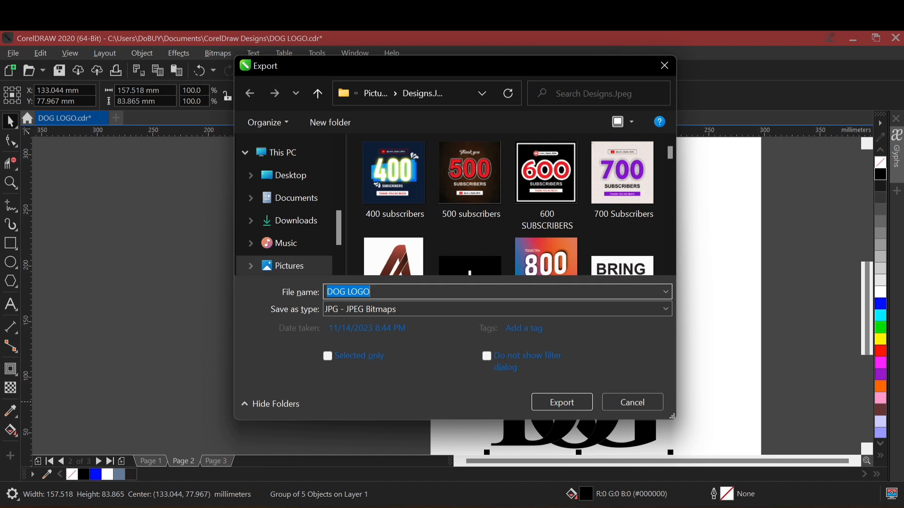
{"action": "left_click", "coordinate": [296, 182]}
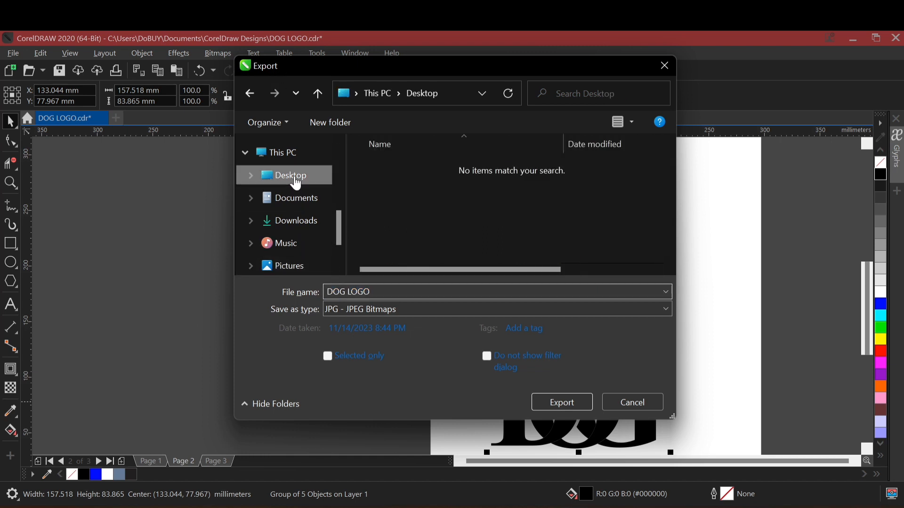
{"action": "left_click", "coordinate": [371, 310]}
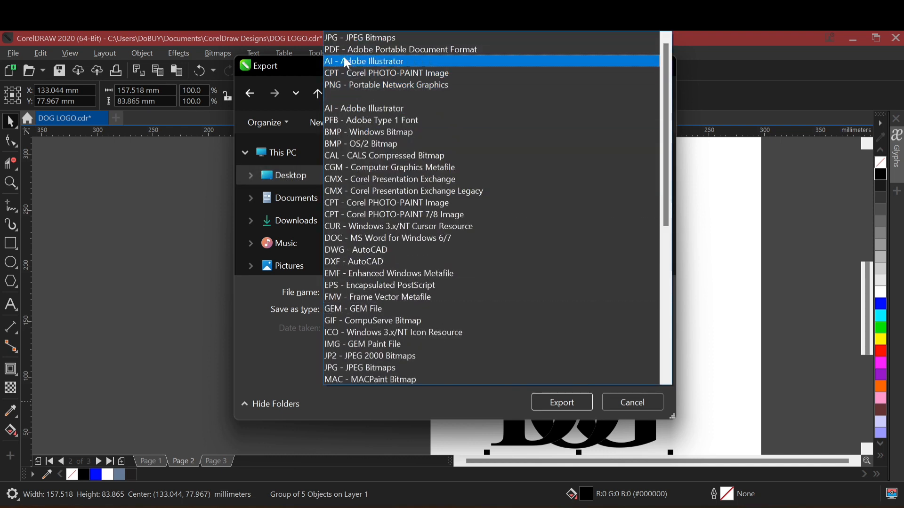
{"action": "left_click", "coordinate": [370, 84]}
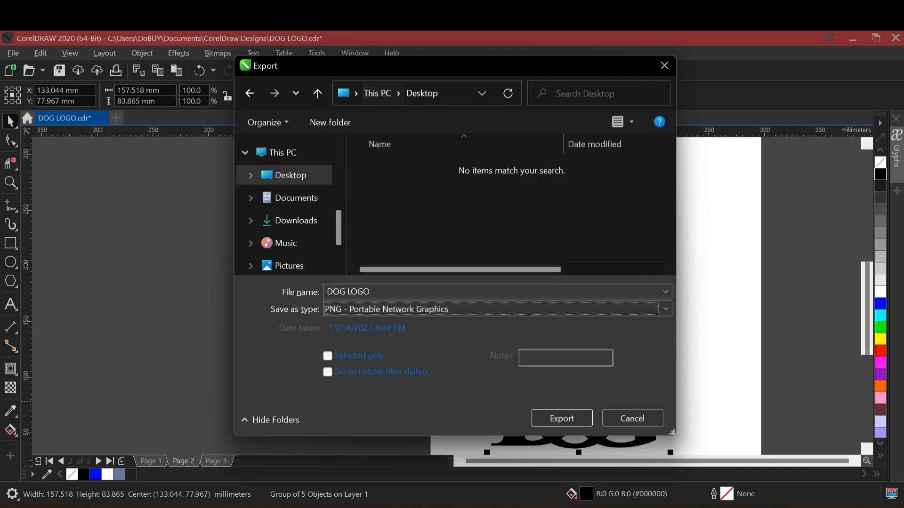
{"action": "left_click", "coordinate": [556, 414]}
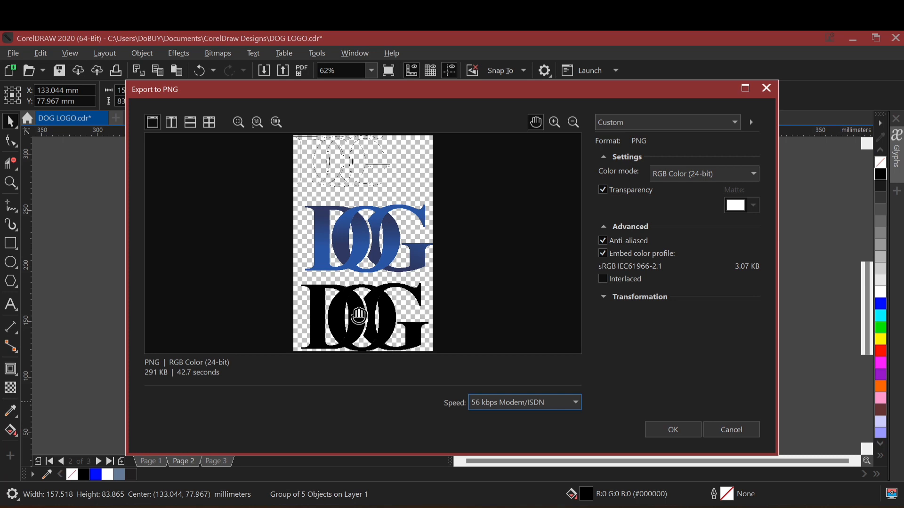
{"action": "left_click", "coordinate": [767, 88]}
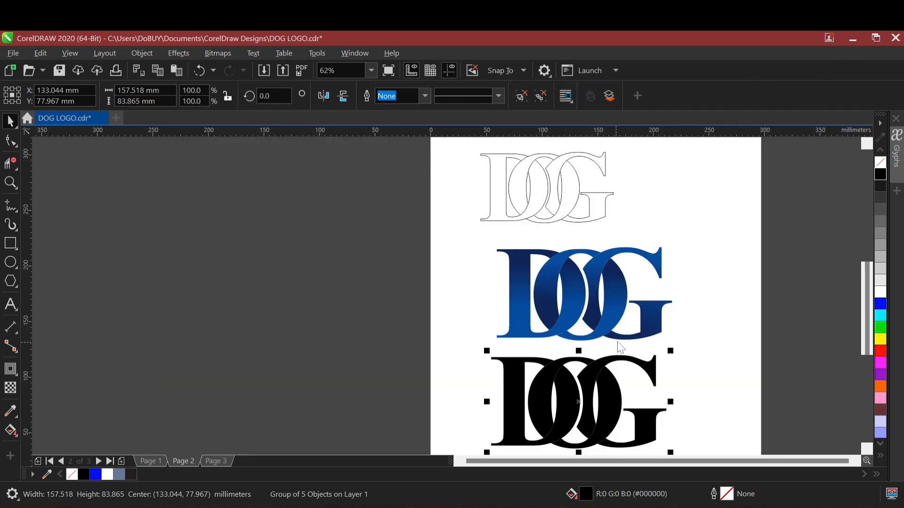
Step: Export only the selected black logo to the Desktop as a transparent PNG named DOG LOGO
{"action": "key", "text": "ctrl+e"}
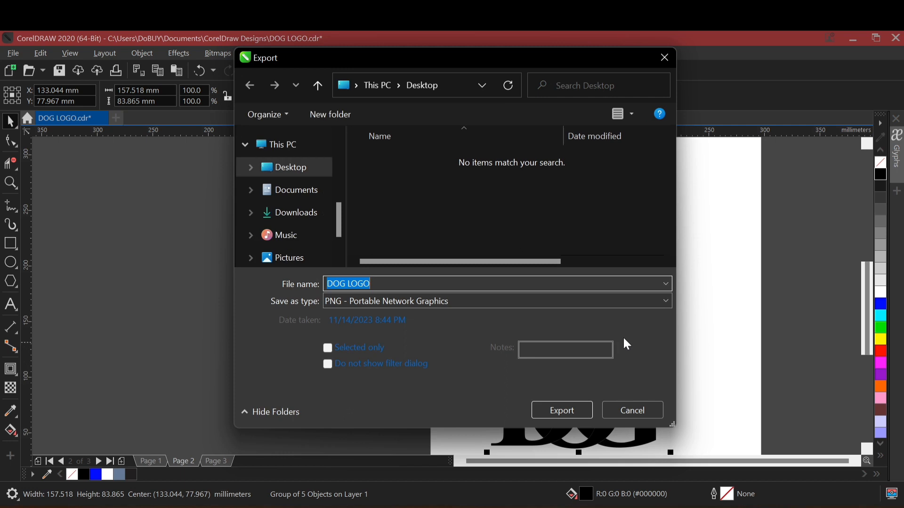
{"action": "left_click", "coordinate": [328, 349]}
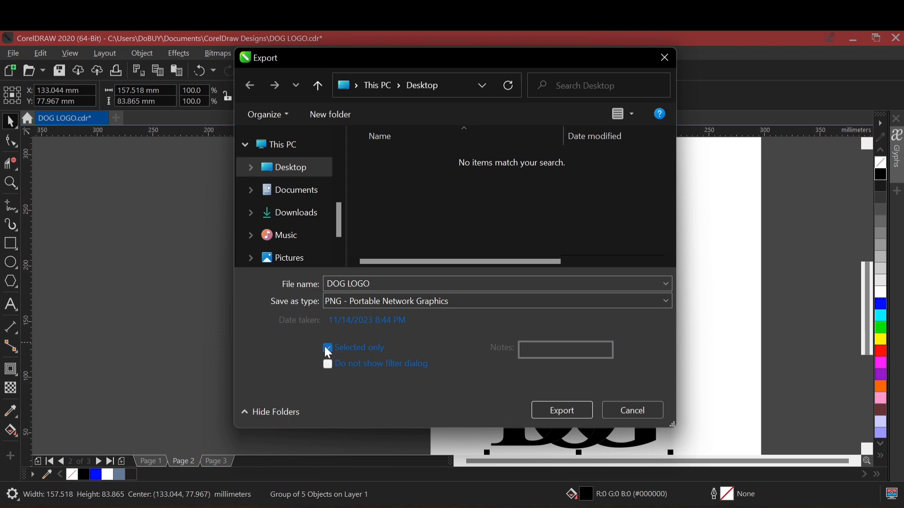
{"action": "left_click", "coordinate": [563, 417]}
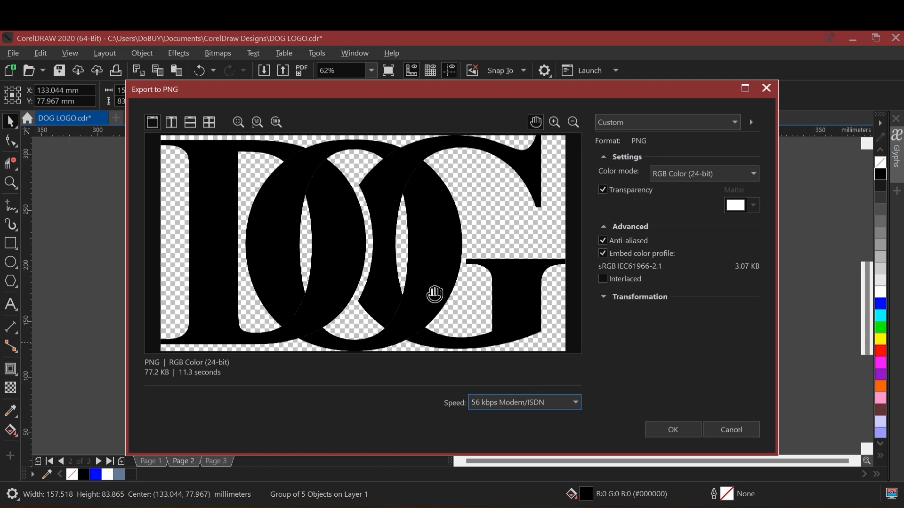
{"action": "left_click", "coordinate": [683, 433]}
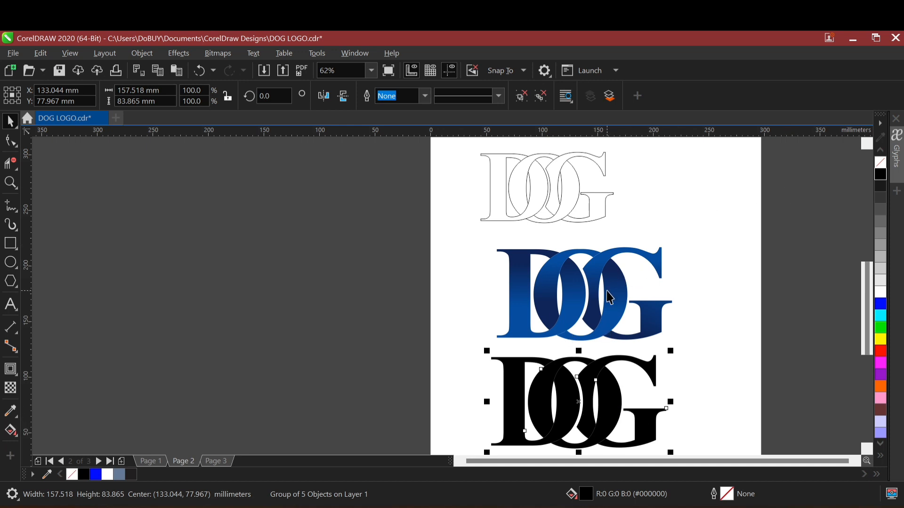
Step: Switch to the desktop and open Logo_mockup.psd from the logo-mockup-grey-wall archive in Photoshop
{"action": "left_click", "coordinate": [853, 40]}
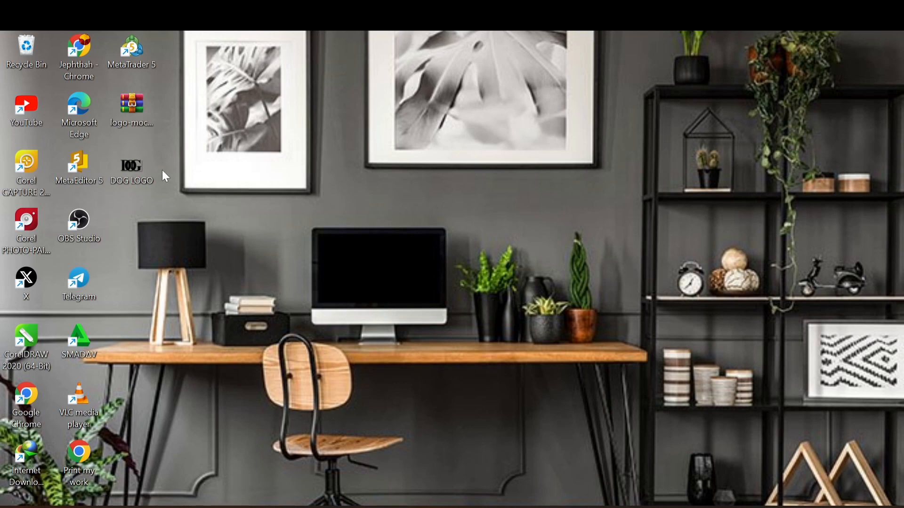
{"action": "left_click", "coordinate": [135, 100]}
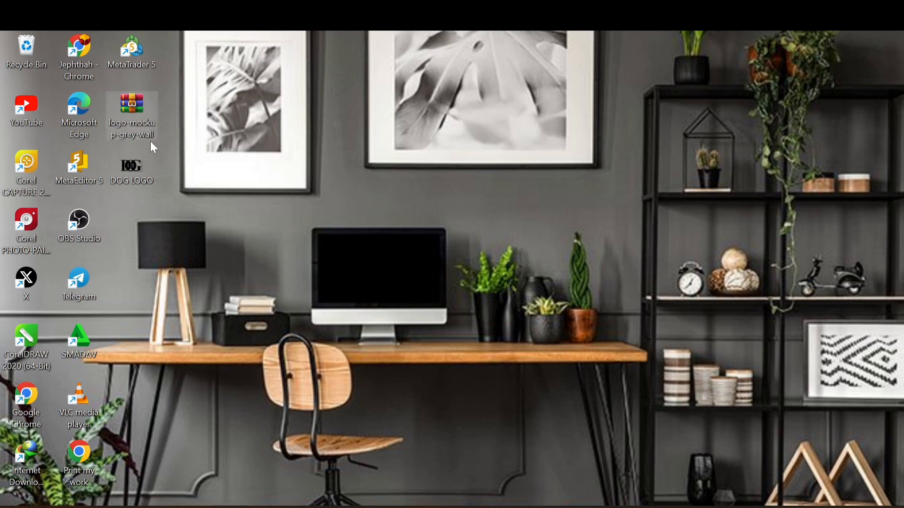
{"action": "double_click", "coordinate": [133, 107]}
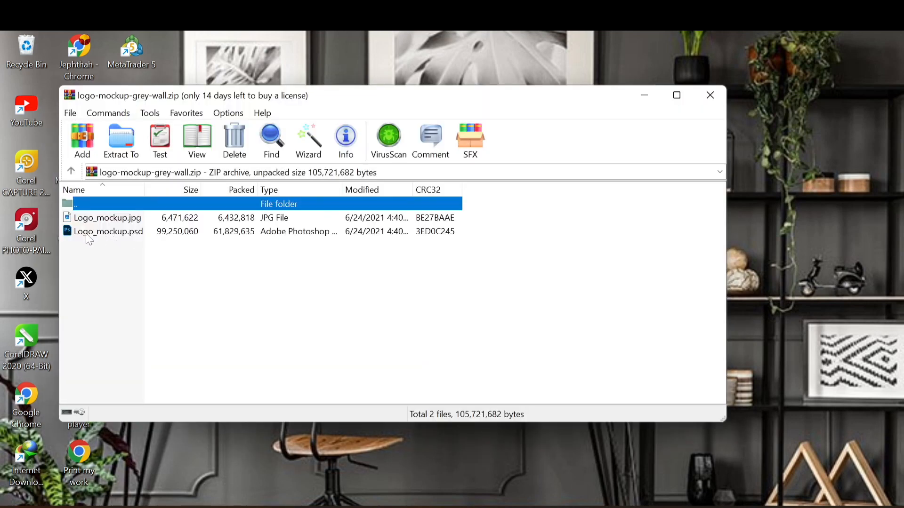
{"action": "left_click", "coordinate": [111, 231]}
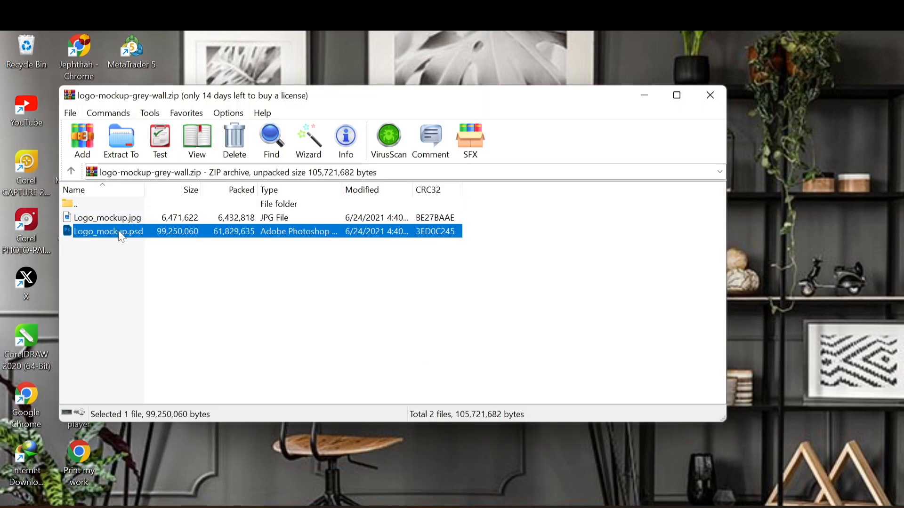
{"action": "double_click", "coordinate": [120, 230]}
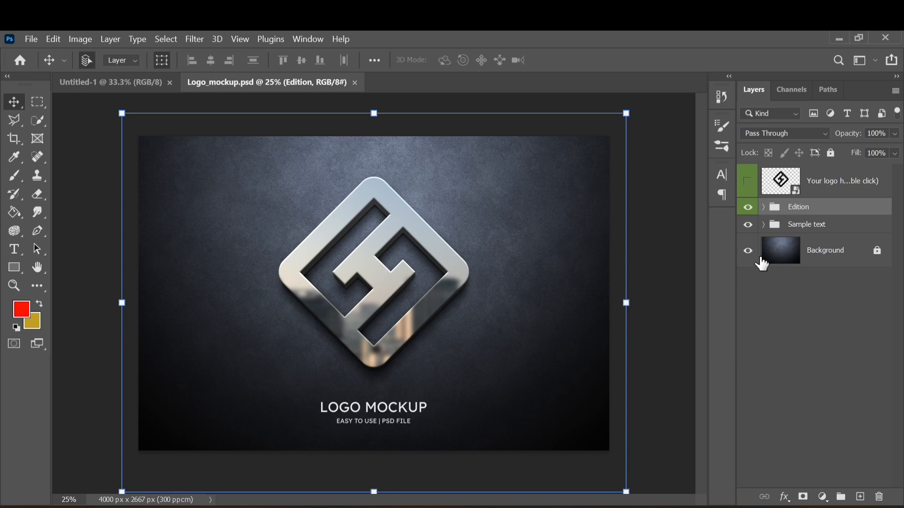
Step: Hide the mockup's Sample text group and open the logo placeholder smart object for editing
{"action": "left_click", "coordinate": [748, 225]}
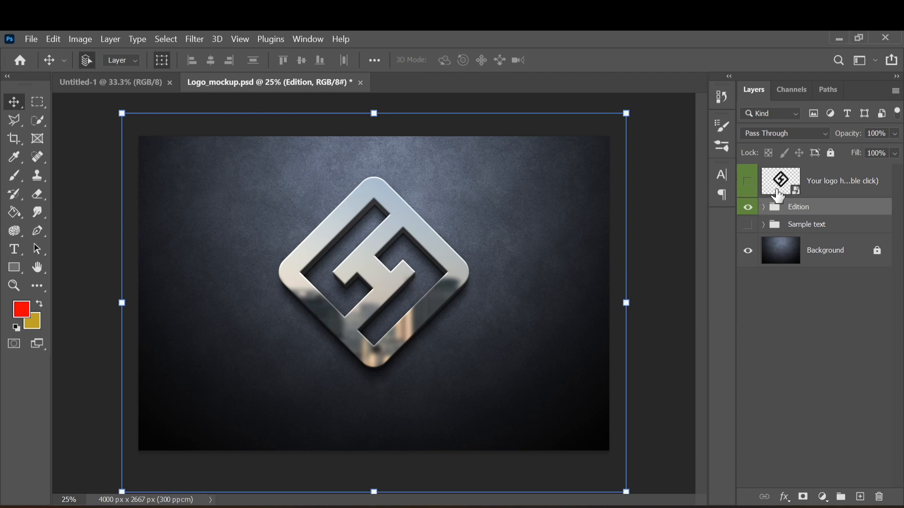
{"action": "double_click", "coordinate": [793, 196]}
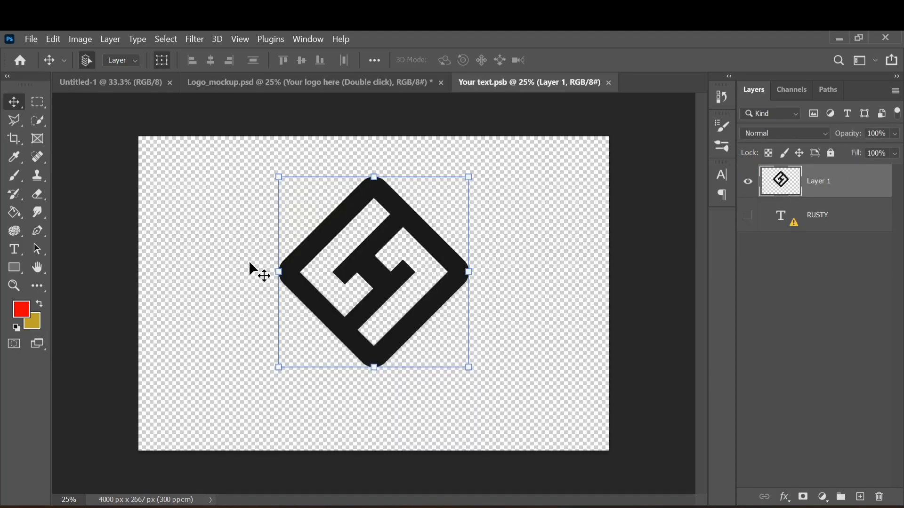
Step: Place the DOG LOGO file from the Desktop as an embedded object in the smart object
{"action": "left_click", "coordinate": [32, 38]}
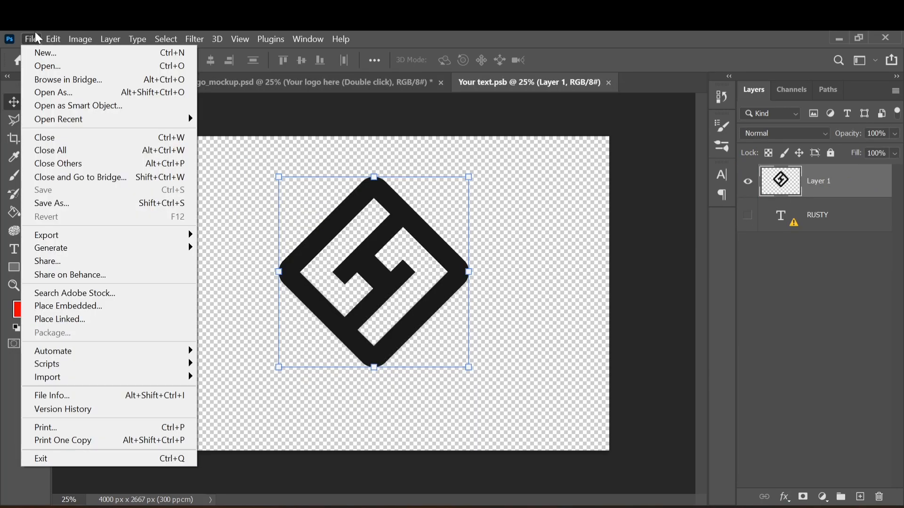
{"action": "left_click", "coordinate": [78, 305]}
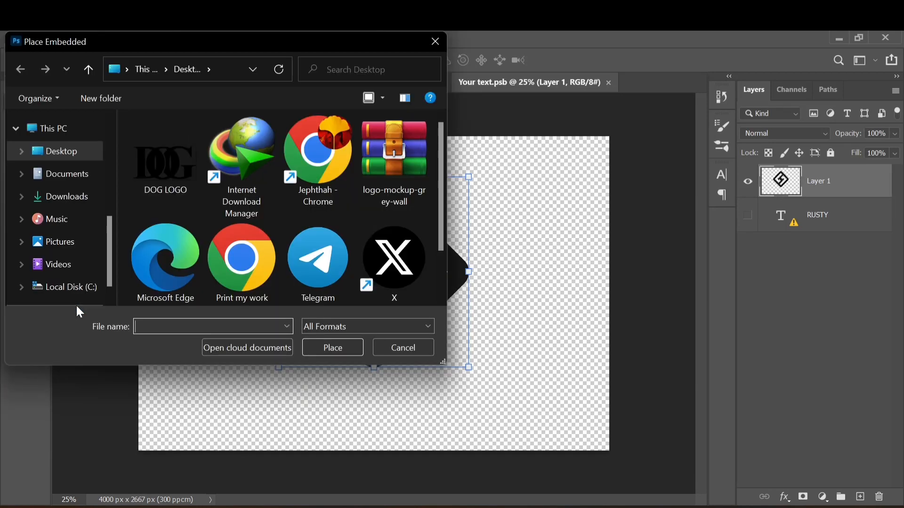
{"action": "left_click", "coordinate": [159, 164]}
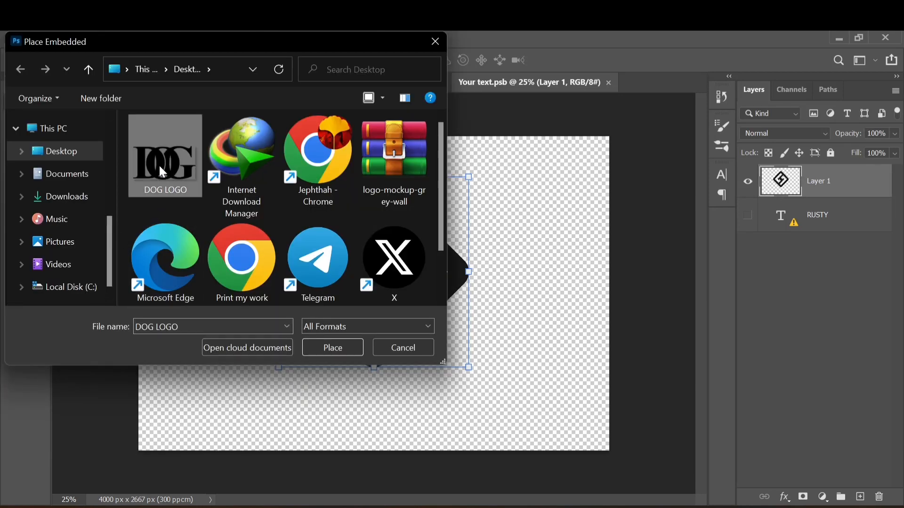
{"action": "left_click", "coordinate": [335, 344]}
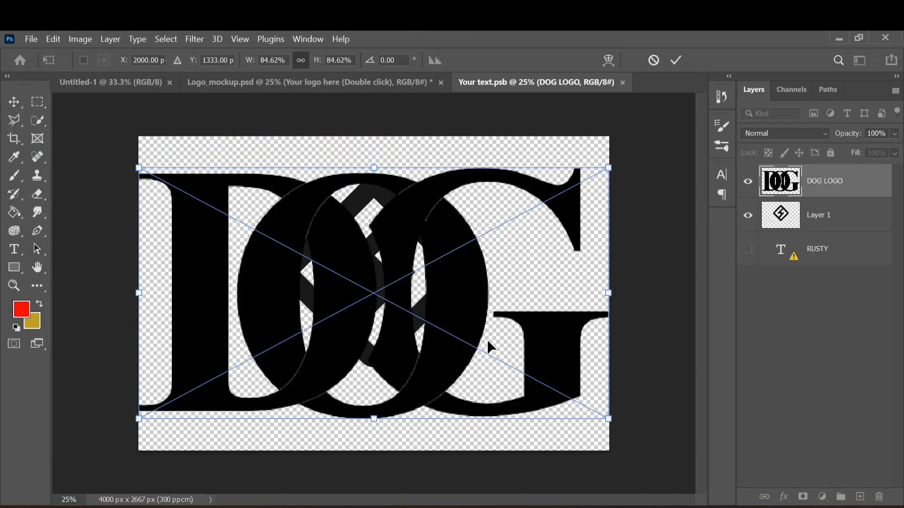
Step: Scale the placed DOG logo to about 37% and centre it over the diamond sample logo
{"action": "left_click_drag", "start_coordinate": [608, 418], "coordinate": [363, 322]}
{"action": "left_click_drag", "start_coordinate": [258, 236], "coordinate": [375, 276]}
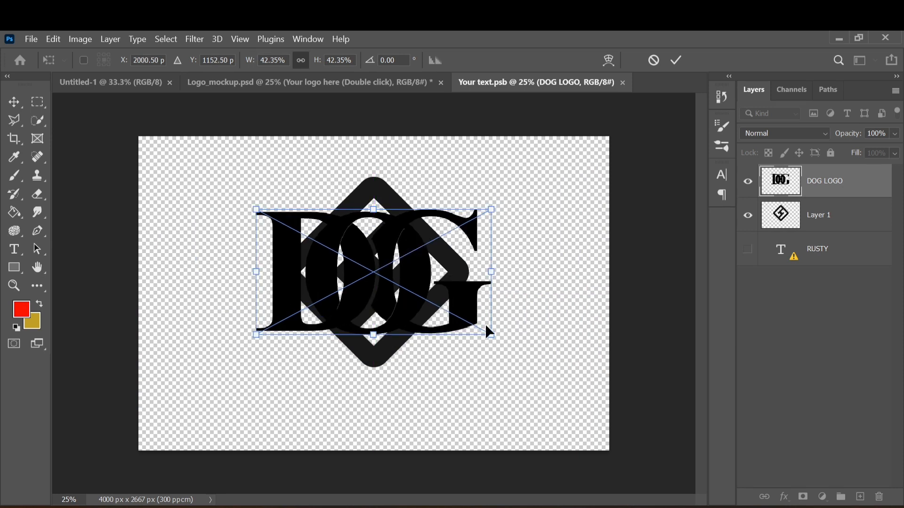
{"action": "left_click_drag", "start_coordinate": [492, 338], "coordinate": [462, 321]}
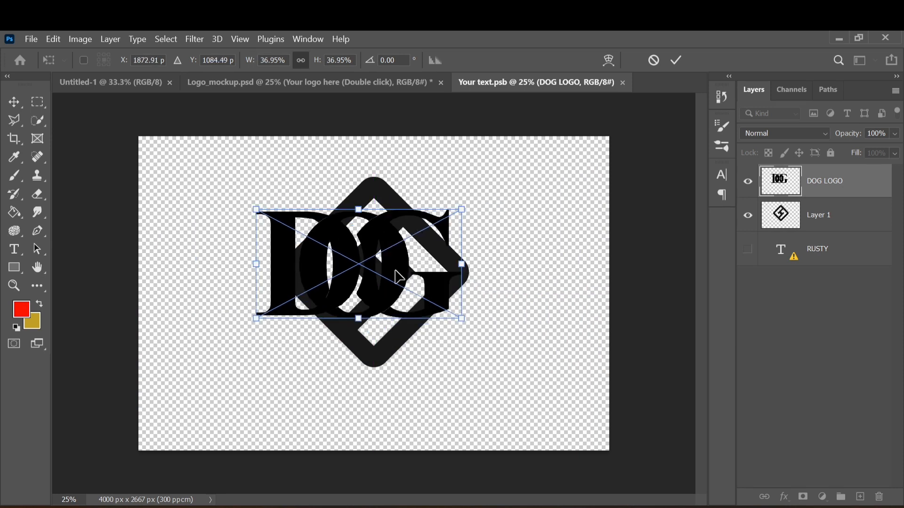
{"action": "left_click_drag", "start_coordinate": [407, 272], "coordinate": [423, 282]}
{"action": "left_click", "coordinate": [677, 61]}
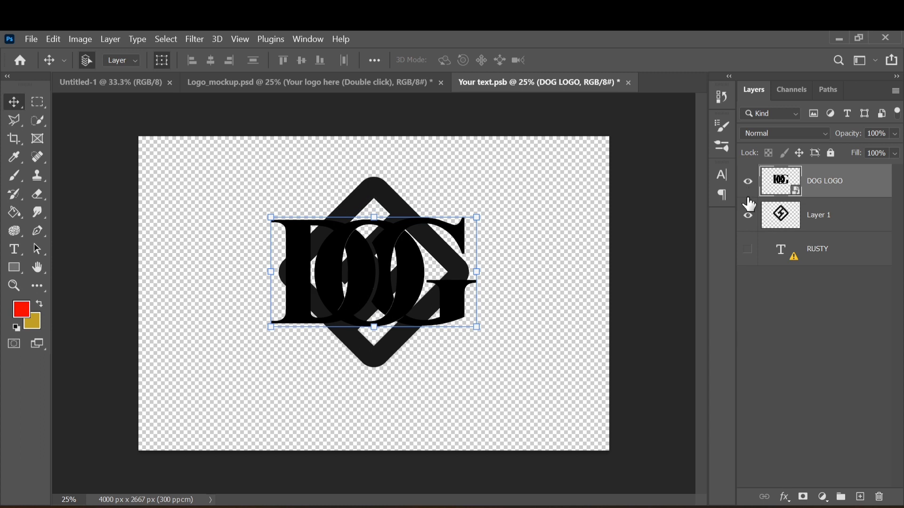
Step: Hide the diamond sample logo on Layer 1, and save and close the smart object to update the mockup
{"action": "left_click", "coordinate": [750, 219]}
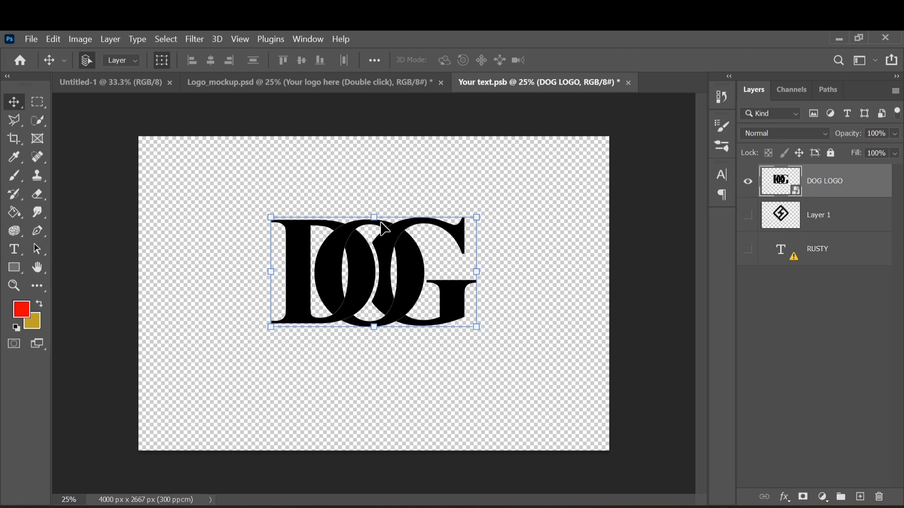
{"action": "key", "text": "ctrl+s"}
{"action": "key", "text": "ctrl+w"}
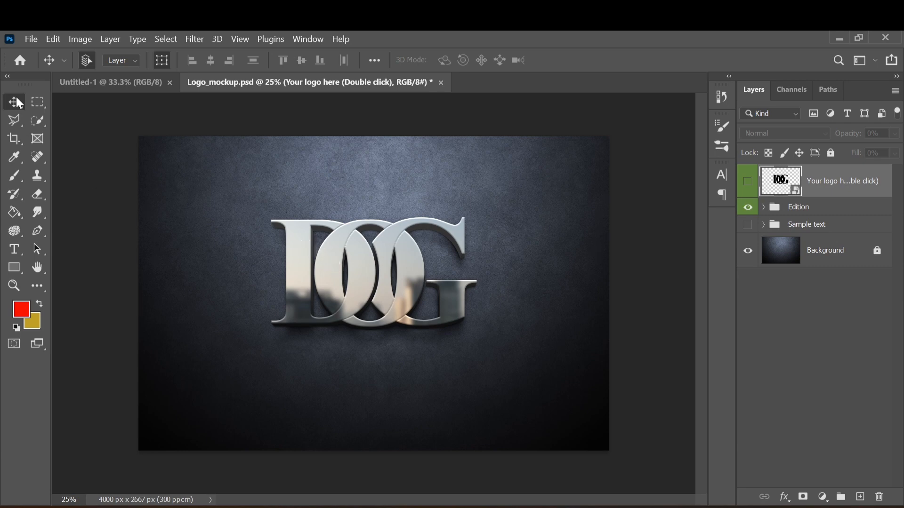
{"action": "left_click", "coordinate": [29, 40]}
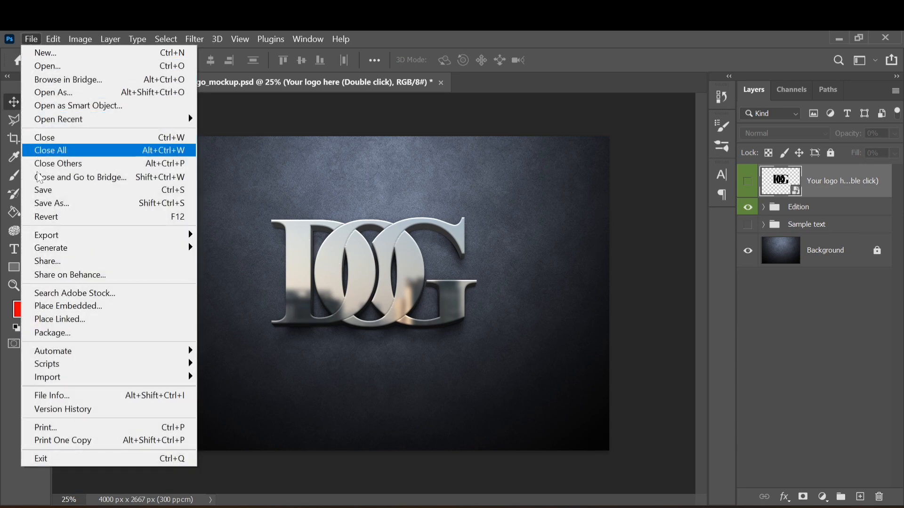
{"action": "mouse_move", "coordinate": [55, 240]}
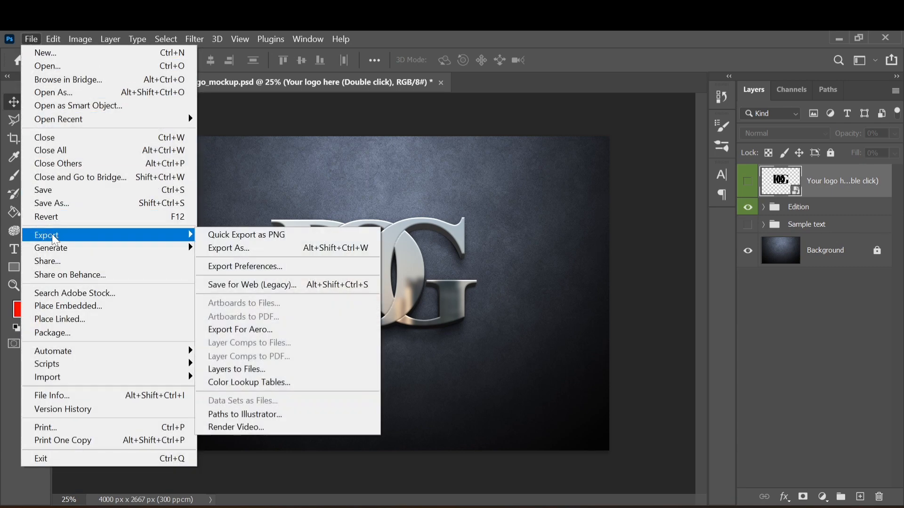
{"action": "left_click", "coordinate": [237, 238]}
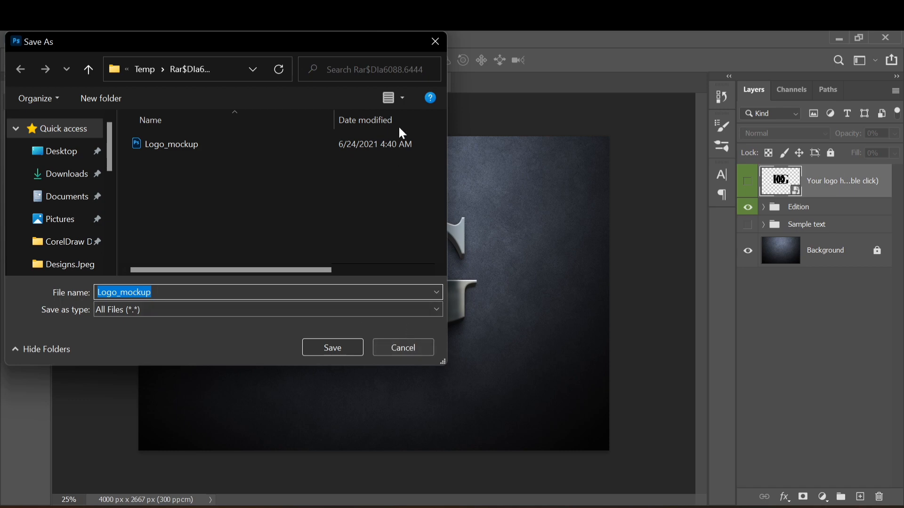
{"action": "left_click", "coordinate": [435, 44]}
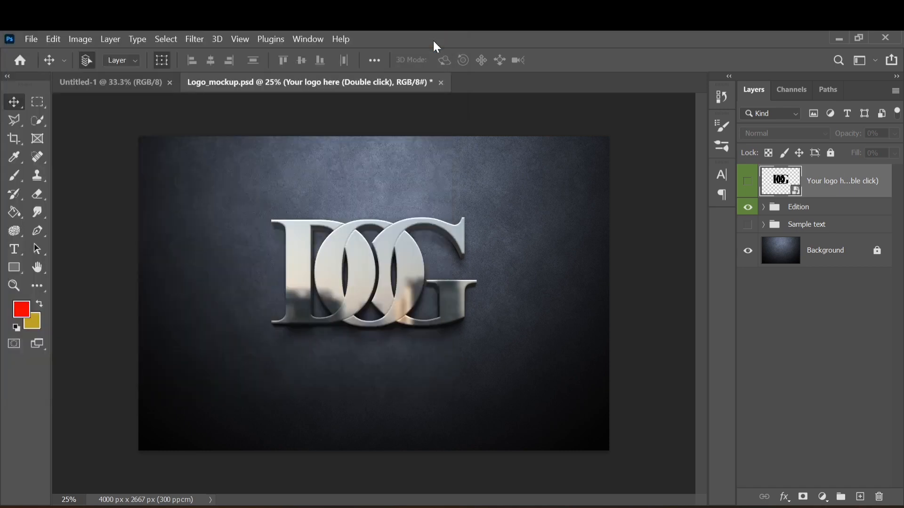